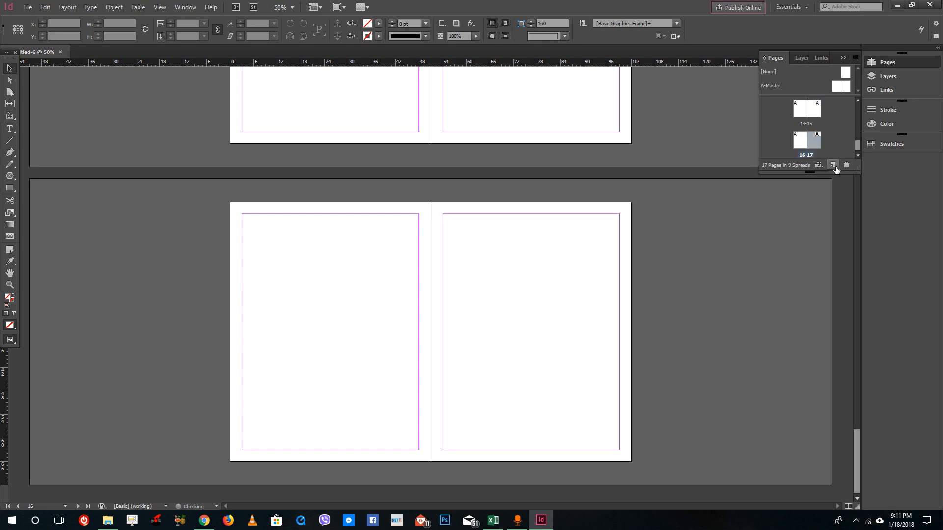
Step: Add one more page at the end of the document
{"action": "left_click", "coordinate": [832, 167]}
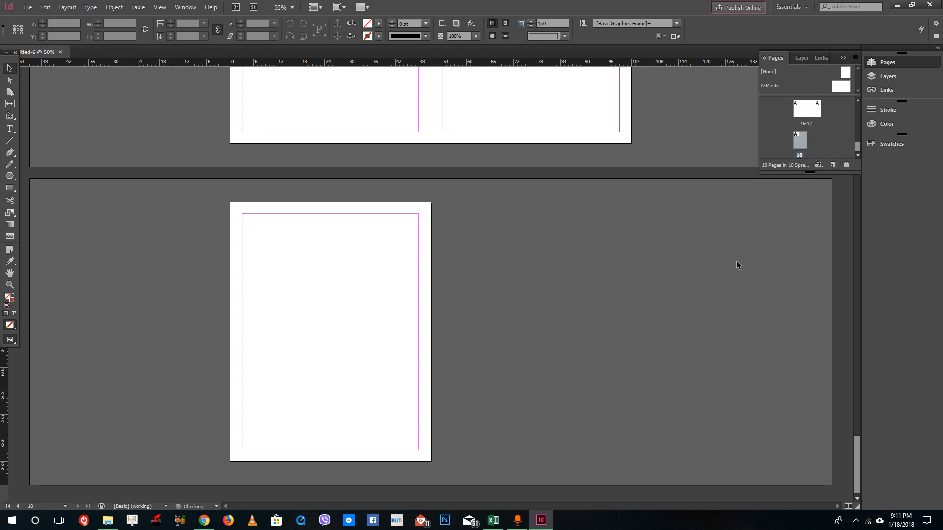
{"action": "scroll", "coordinate": [658, 377], "scroll_direction": "up", "scroll_amount": 15}
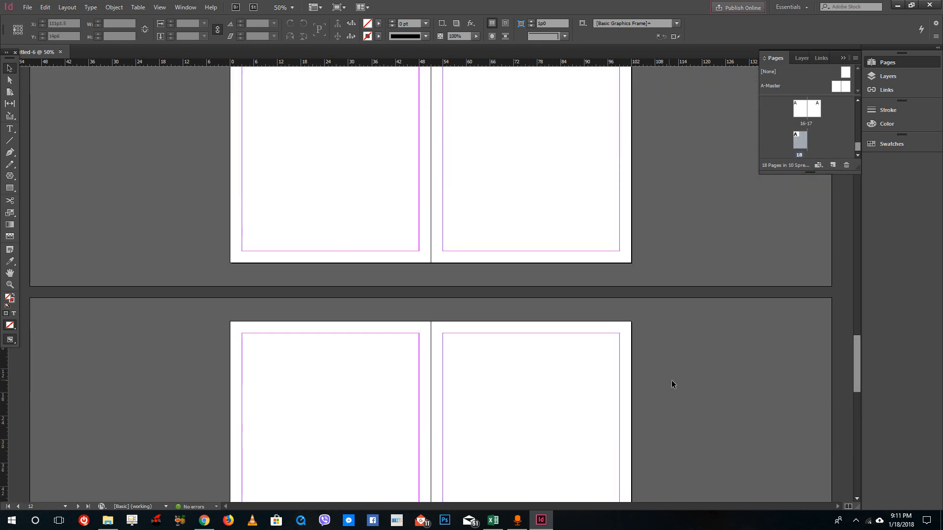
{"action": "scroll", "coordinate": [682, 378], "scroll_direction": "up", "scroll_amount": 15}
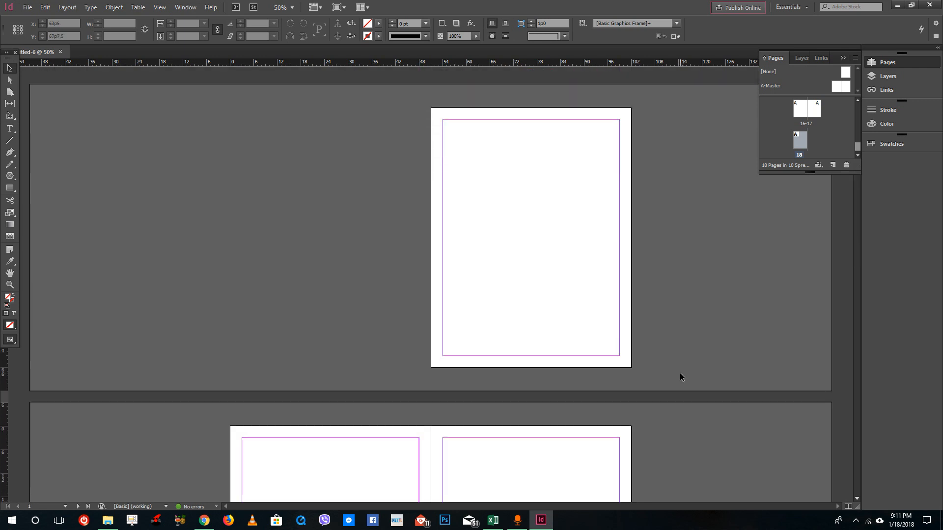
{"action": "scroll", "coordinate": [673, 363], "scroll_direction": "up", "scroll_amount": 4}
Step: On the A-Master spread, draw a rectangle about 7p8 by 3p4 at the left page's lower outer edge, above the bottom margin line
{"action": "double_click", "coordinate": [842, 87]}
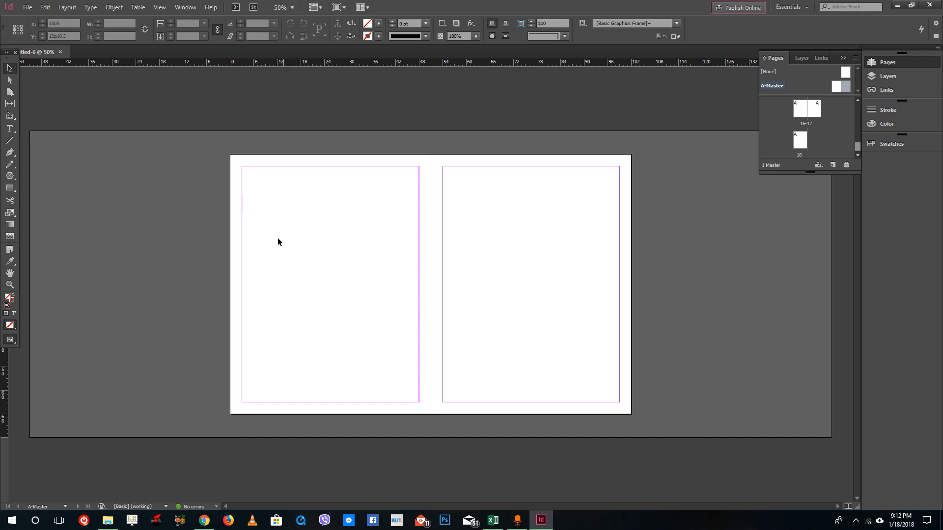
{"action": "scroll", "coordinate": [256, 368], "scroll_direction": "up", "scroll_amount": 3}
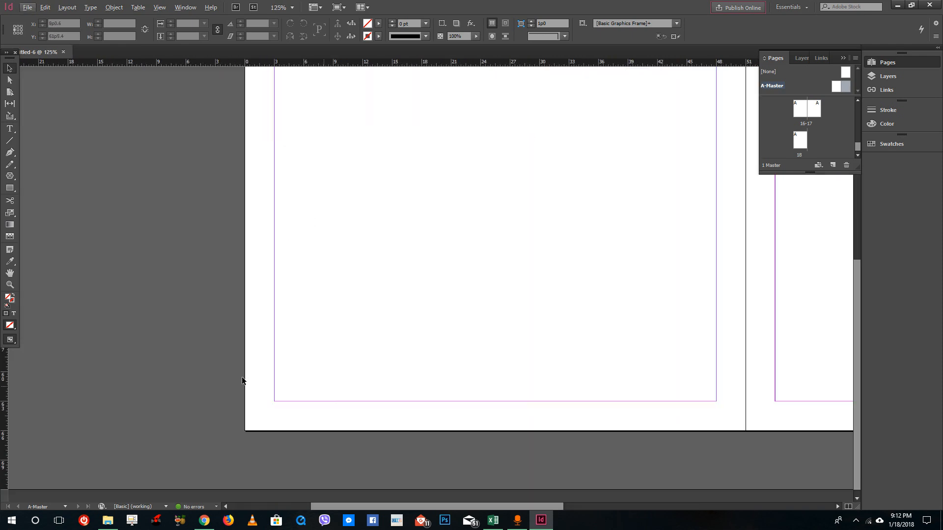
{"action": "key", "text": "m"}
{"action": "left_click_drag", "start_coordinate": [245, 369], "coordinate": [320, 401]}
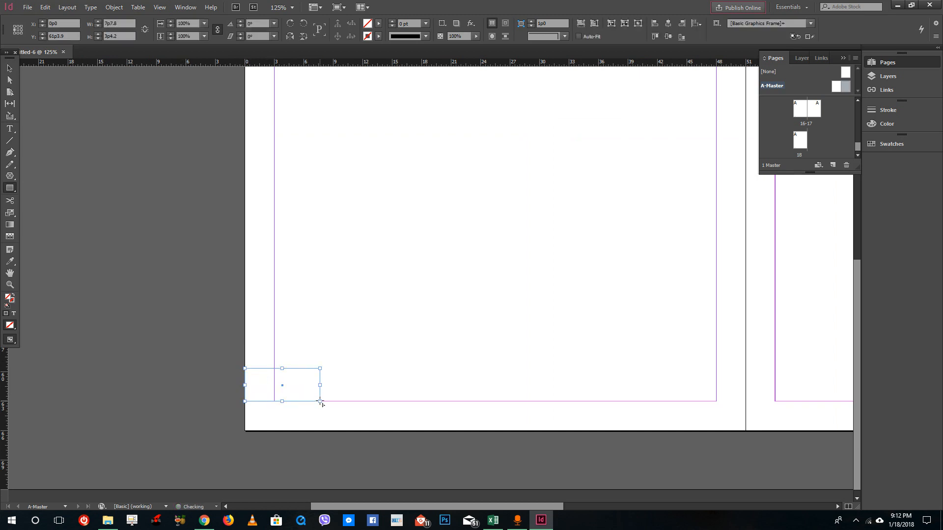
Step: Fill the rectangle with the red swatch C=15 M=100 Y=100 K=0
{"action": "left_click", "coordinate": [378, 36]}
{"action": "left_click", "coordinate": [298, 92]}
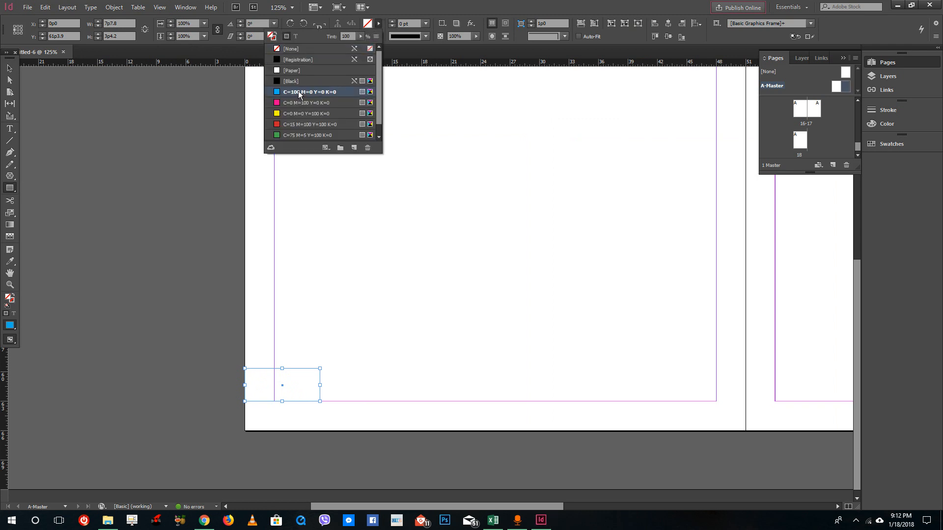
{"action": "left_click", "coordinate": [318, 125]}
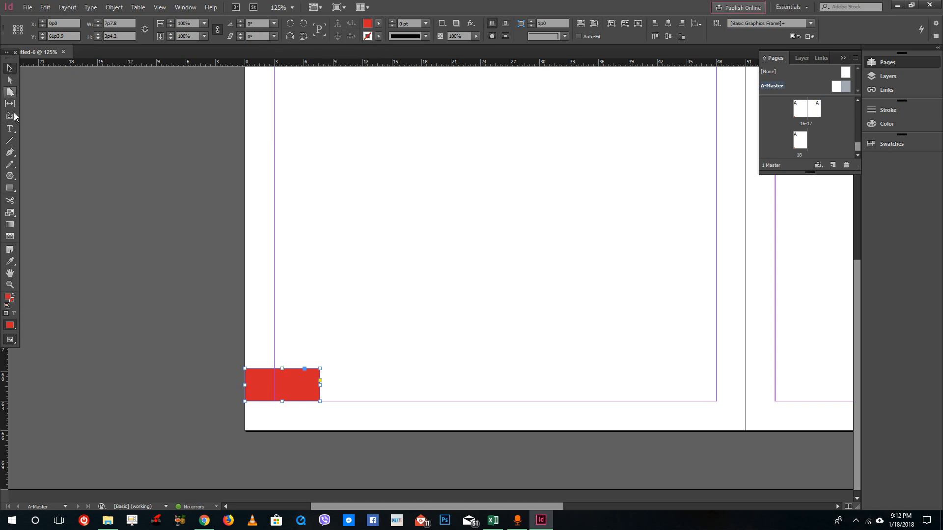
Step: Draw an empty text frame about 5p5 by 1p10 inside the red rectangle
{"action": "left_click", "coordinate": [10, 129]}
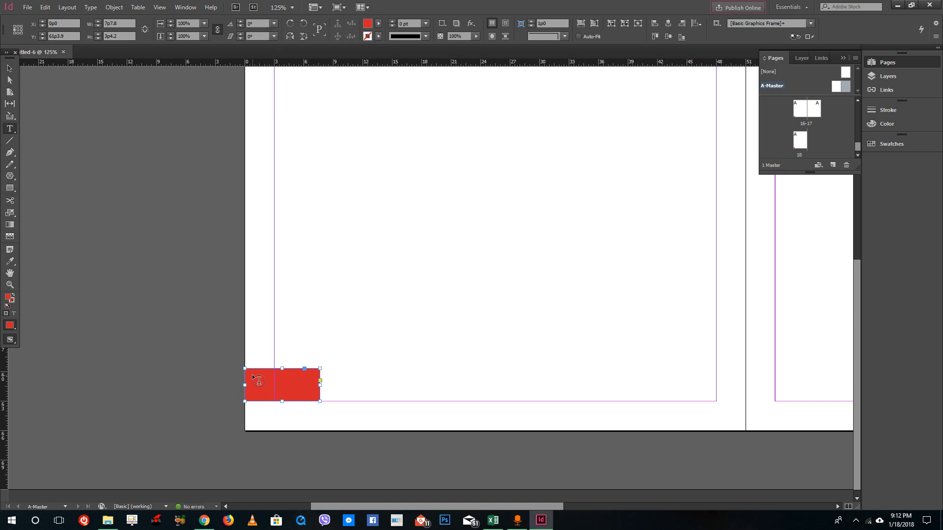
{"action": "left_click_drag", "start_coordinate": [254, 376], "coordinate": [308, 393]}
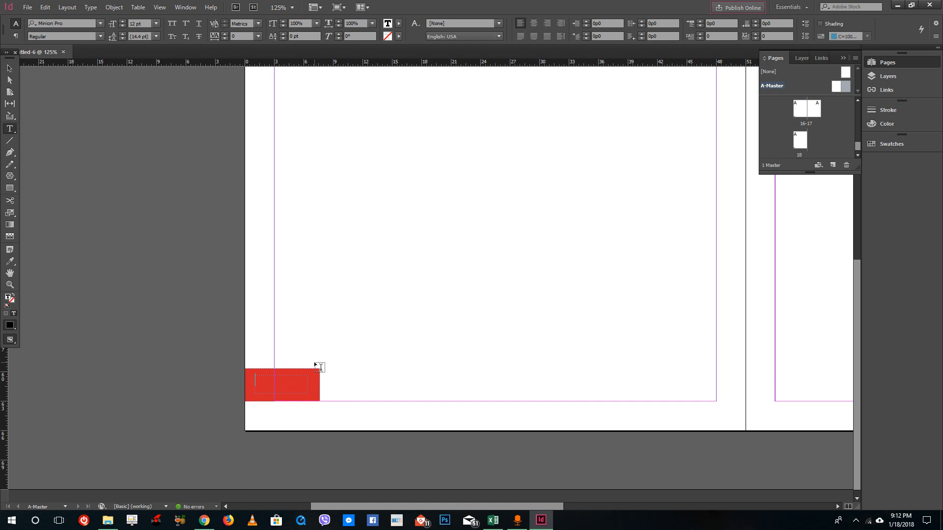
{"action": "key", "text": "BackSpace"}
Step: Insert a Current Page Number marker in the text frame on the red rectangle
{"action": "left_click", "coordinate": [114, 7]}
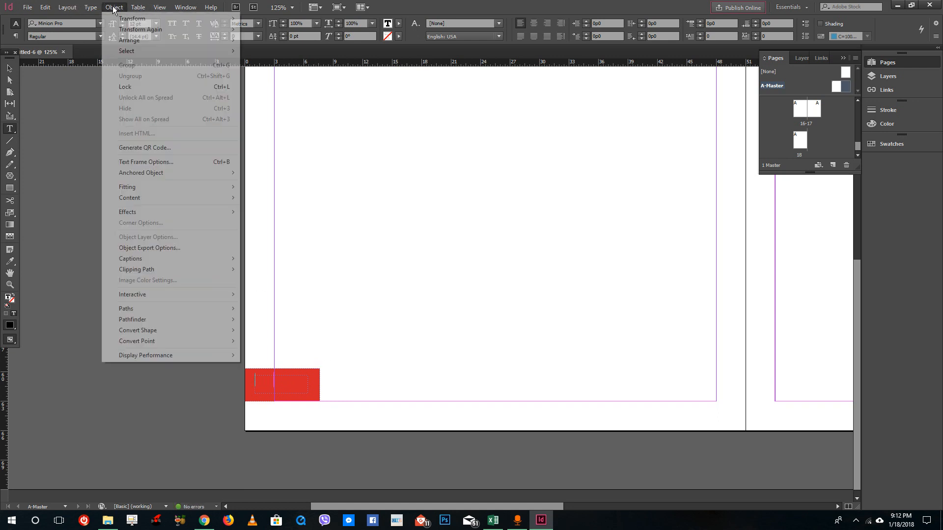
{"action": "mouse_move", "coordinate": [90, 8]}
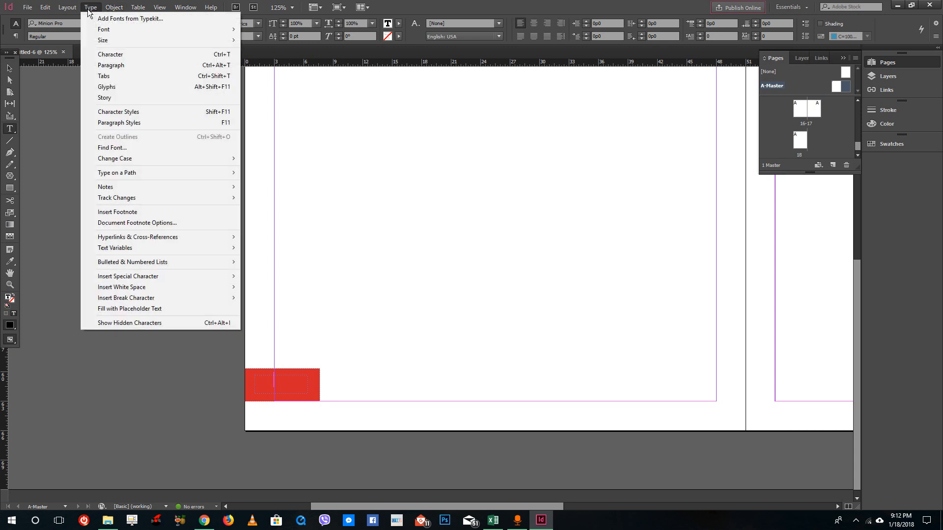
{"action": "mouse_move", "coordinate": [153, 275]}
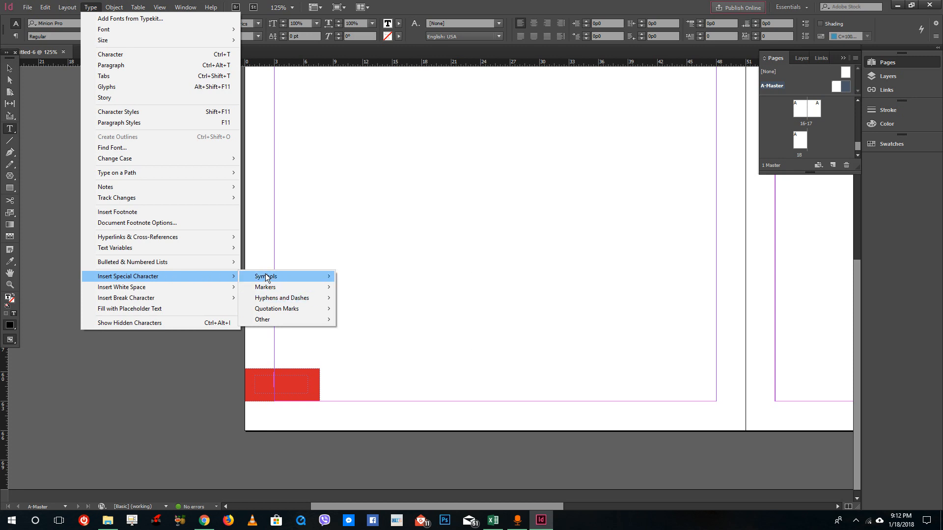
{"action": "mouse_move", "coordinate": [283, 303]}
{"action": "mouse_move", "coordinate": [292, 277]}
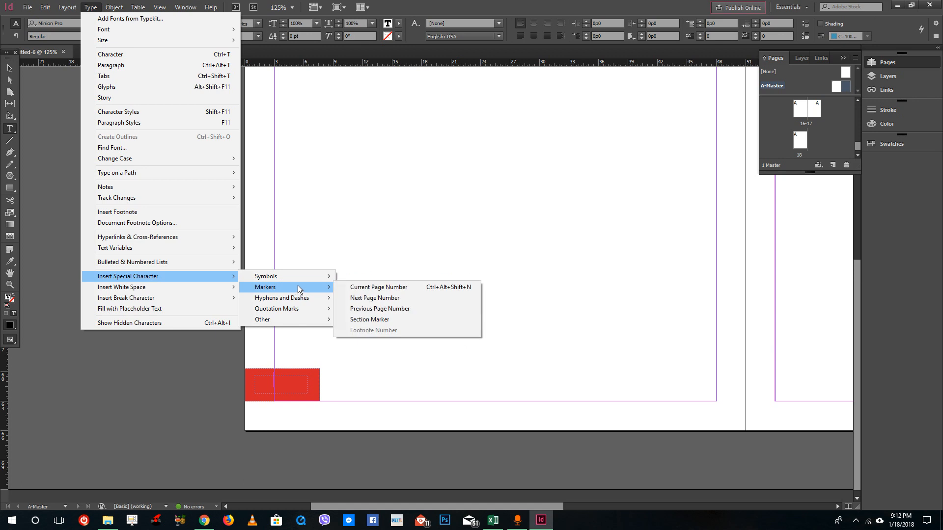
{"action": "left_click", "coordinate": [377, 287]}
Step: Color the page number marker with the [Paper] swatch
{"action": "left_click_drag", "start_coordinate": [260, 382], "coordinate": [251, 385]}
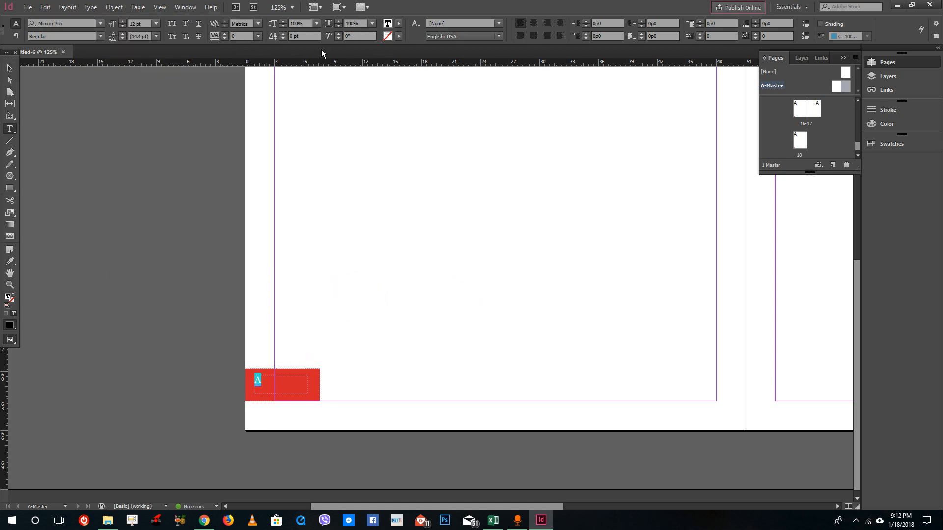
{"action": "left_click", "coordinate": [398, 24]}
{"action": "left_click", "coordinate": [311, 70]}
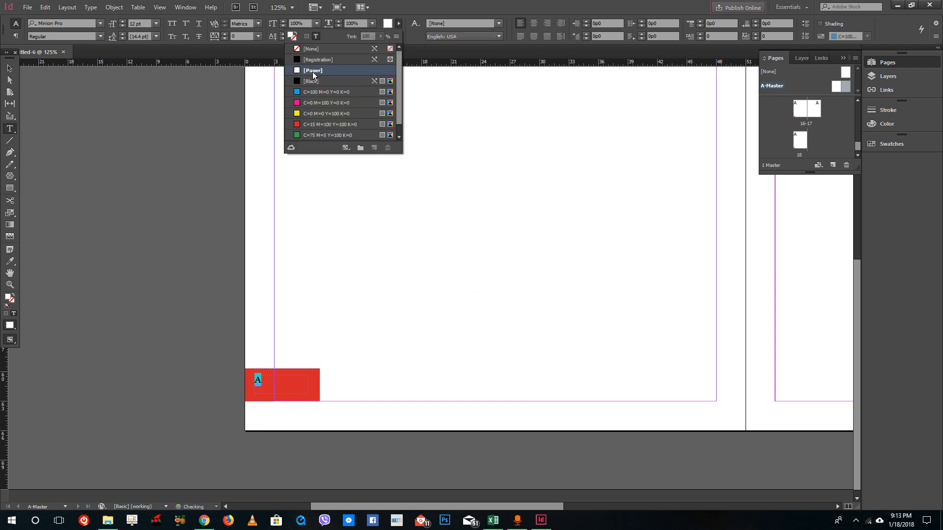
Step: Set the page number marker's font to Myriad Pro Bold
{"action": "left_click", "coordinate": [79, 23]}
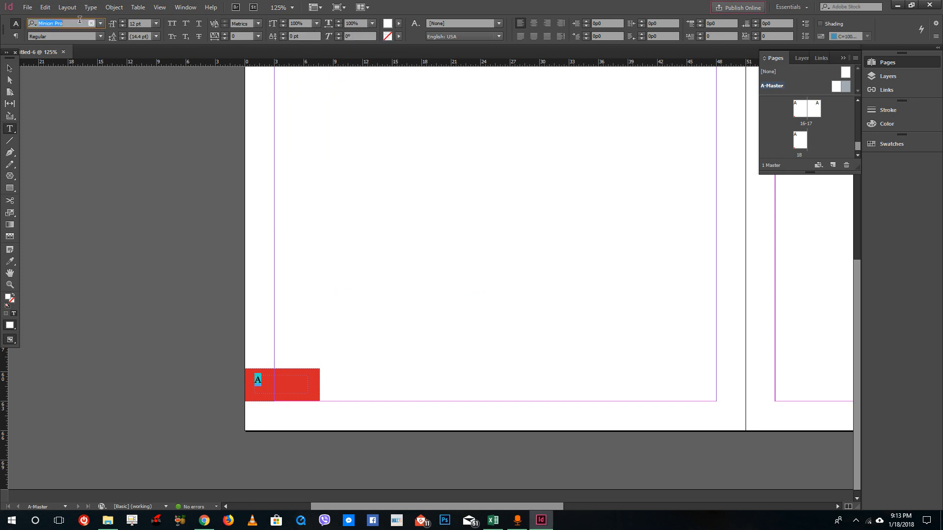
{"action": "type", "text": "My"}
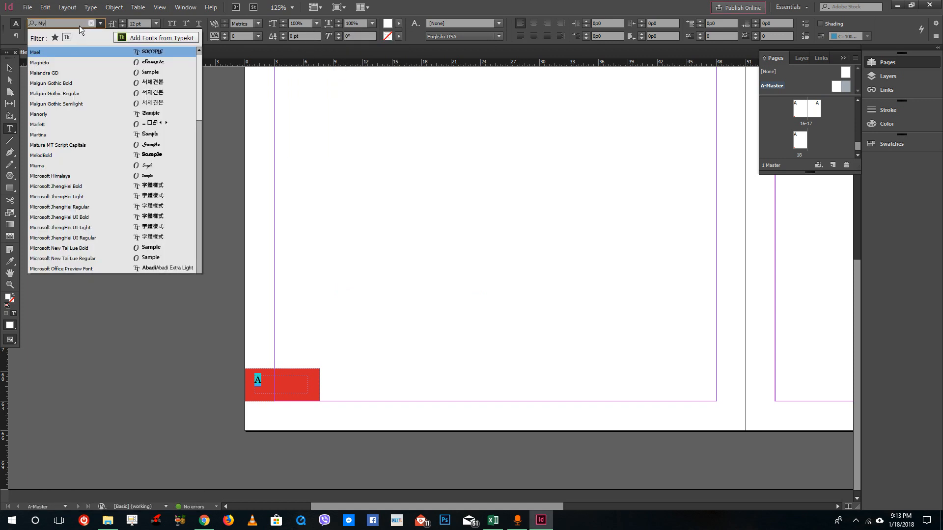
{"action": "type", "text": "riad Pro"}
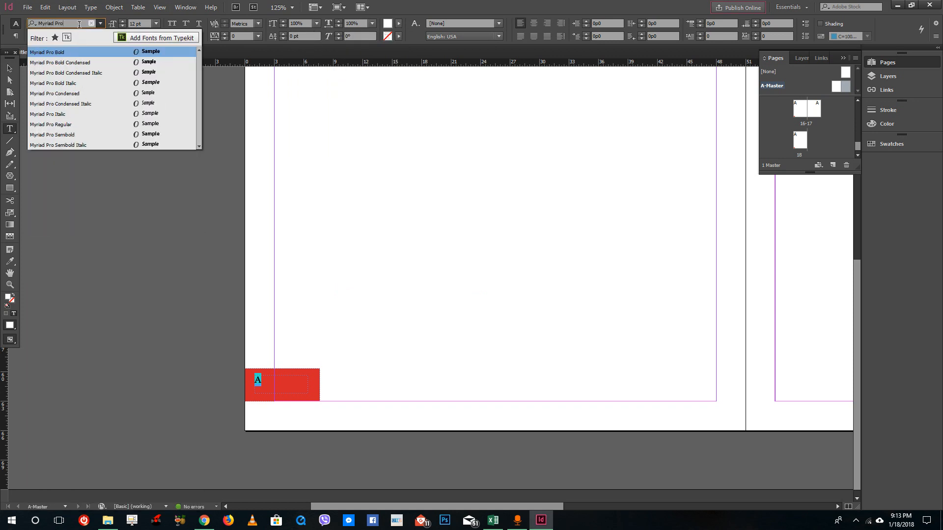
{"action": "key", "text": "Return"}
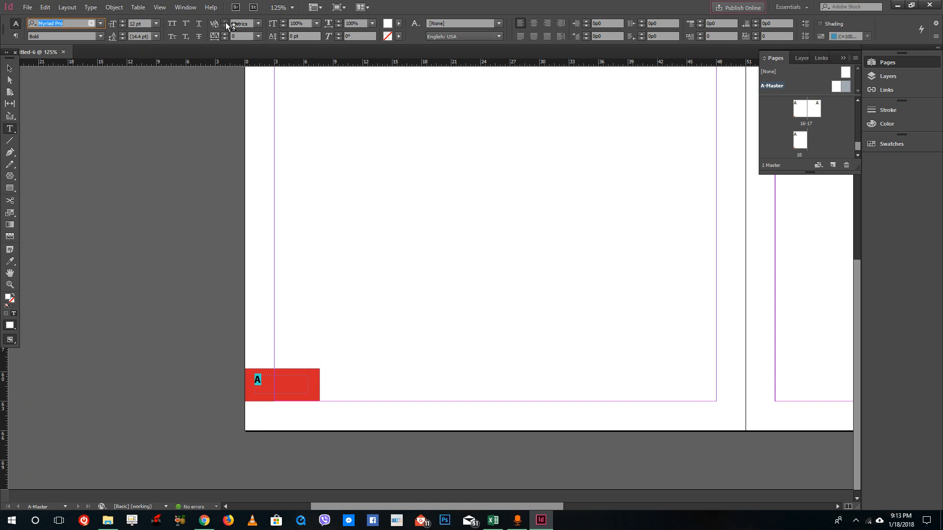
{"action": "left_click", "coordinate": [284, 22]}
{"action": "left_click", "coordinate": [283, 22]}
{"action": "left_click_drag", "start_coordinate": [304, 23], "coordinate": [258, 25]}
{"action": "type", "text": "100"}
{"action": "key", "text": "Return"}
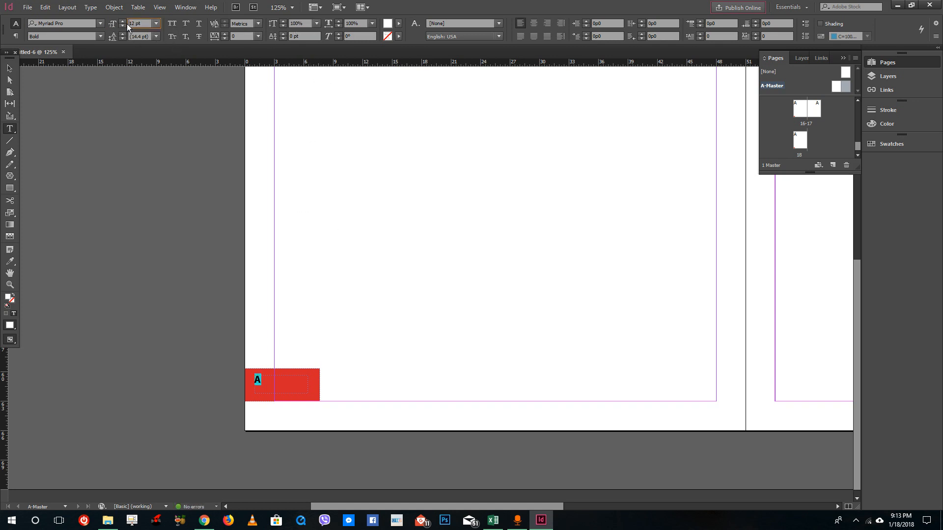
Step: Set the page number marker's font size to 24 pt
{"action": "type", "text": "24"}
{"action": "key", "text": "Return"}
{"action": "left_click_drag", "start_coordinate": [266, 384], "coordinate": [255, 385]}
{"action": "left_click", "coordinate": [9, 68]}
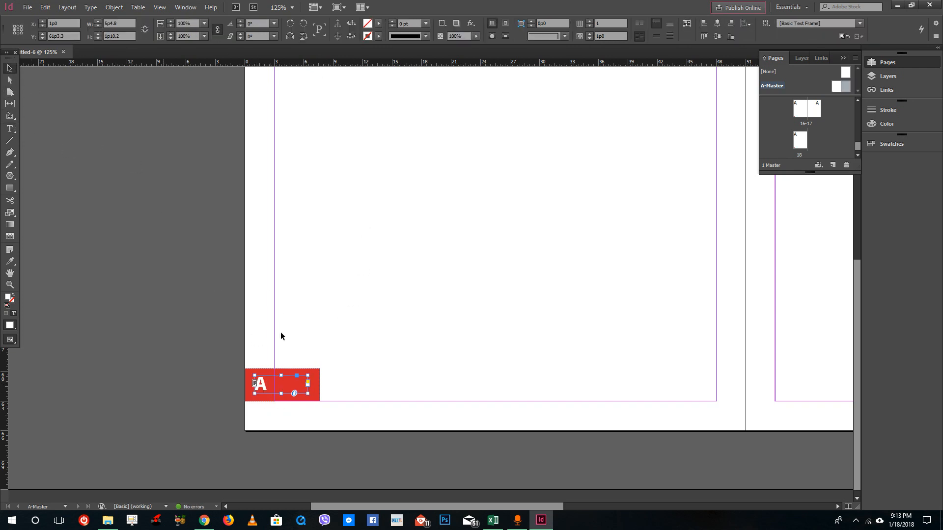
Step: Duplicate the red rectangle with its page number to the lower outer corner of the right master page
{"action": "scroll", "coordinate": [450, 381], "scroll_direction": "down", "scroll_amount": 5}
{"action": "scroll", "coordinate": [459, 376], "scroll_direction": "up", "scroll_amount": 2}
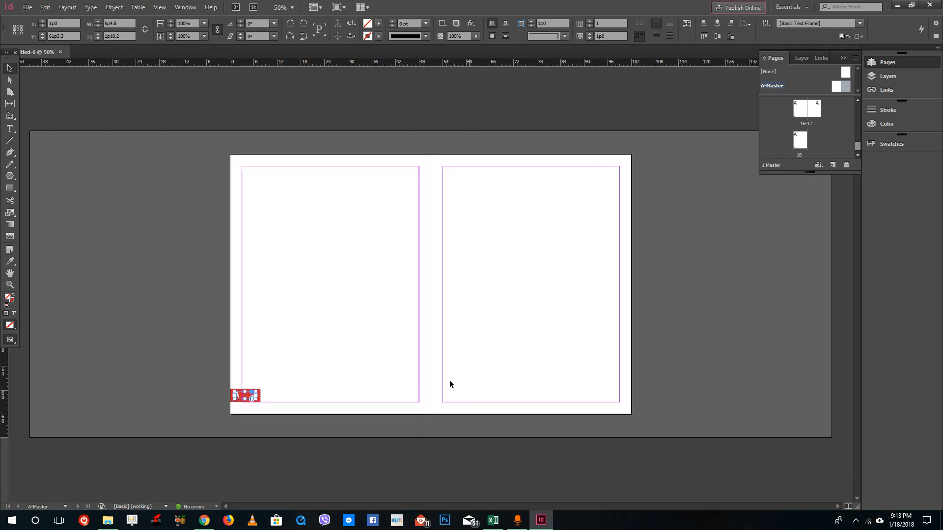
{"action": "left_click_drag", "start_coordinate": [289, 410], "coordinate": [238, 378]}
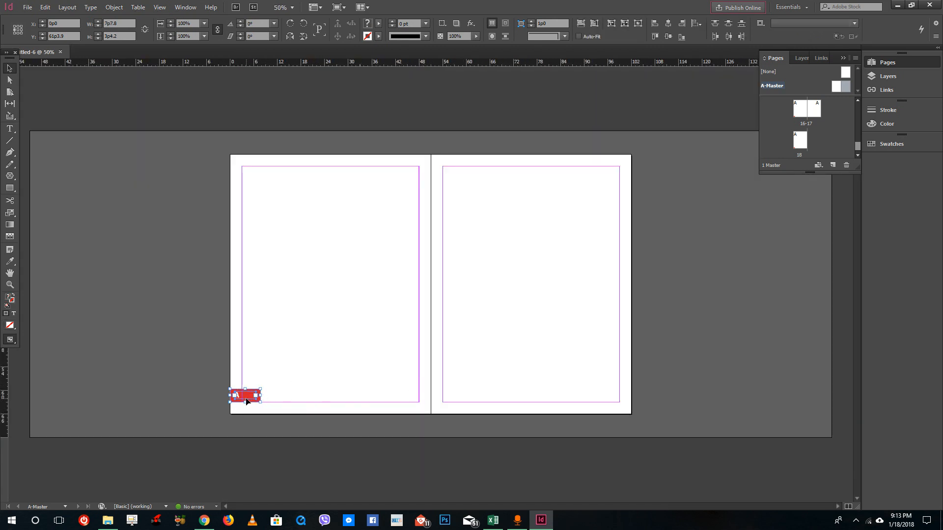
{"action": "left_click_drag", "start_coordinate": [246, 398], "coordinate": [615, 398]}
{"action": "left_click", "coordinate": [676, 391]}
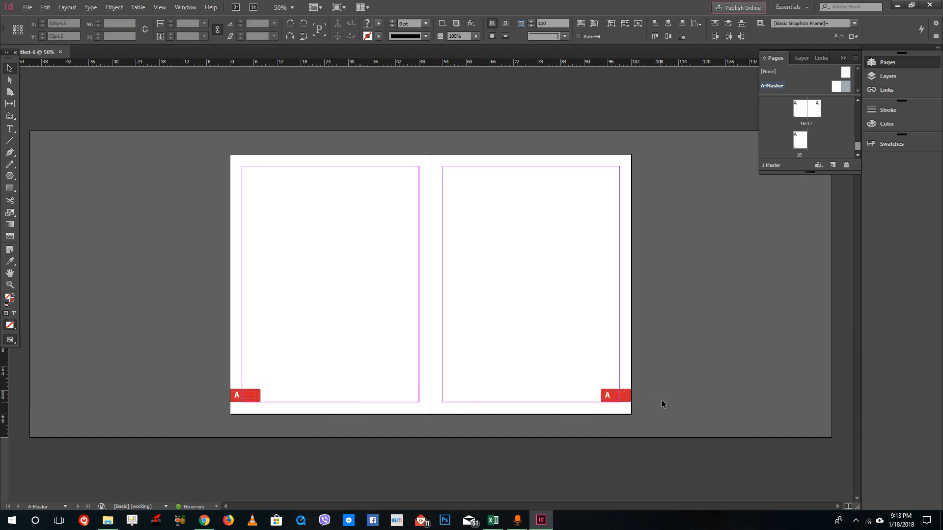
Step: Right-align the page number text in the red box on the right master page
{"action": "scroll", "coordinate": [661, 399], "scroll_direction": "up", "scroll_amount": 3}
{"action": "scroll", "coordinate": [646, 417], "scroll_direction": "down", "scroll_amount": 2}
{"action": "left_click", "coordinate": [544, 446]}
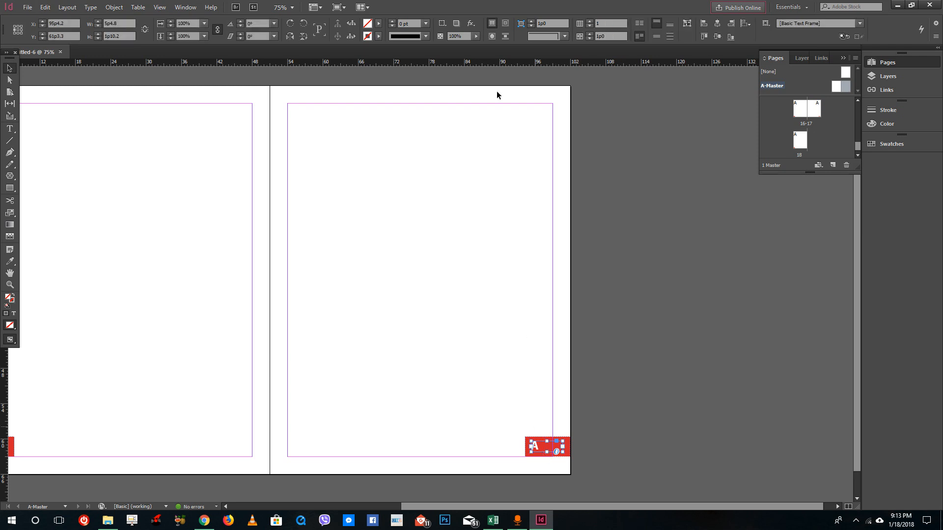
{"action": "left_click", "coordinate": [28, 7]}
{"action": "left_click", "coordinate": [446, 69]}
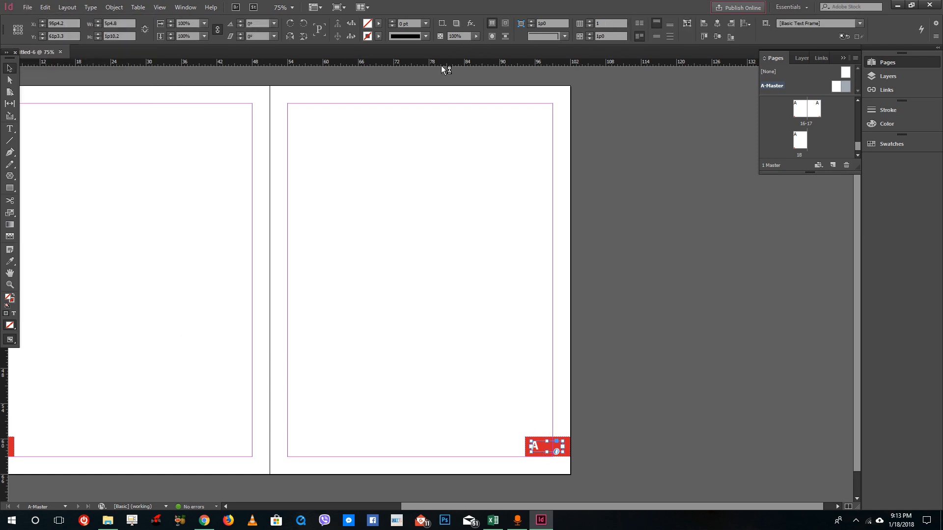
{"action": "left_click", "coordinate": [671, 190]}
{"action": "left_click", "coordinate": [535, 447]}
{"action": "double_click", "coordinate": [539, 448]}
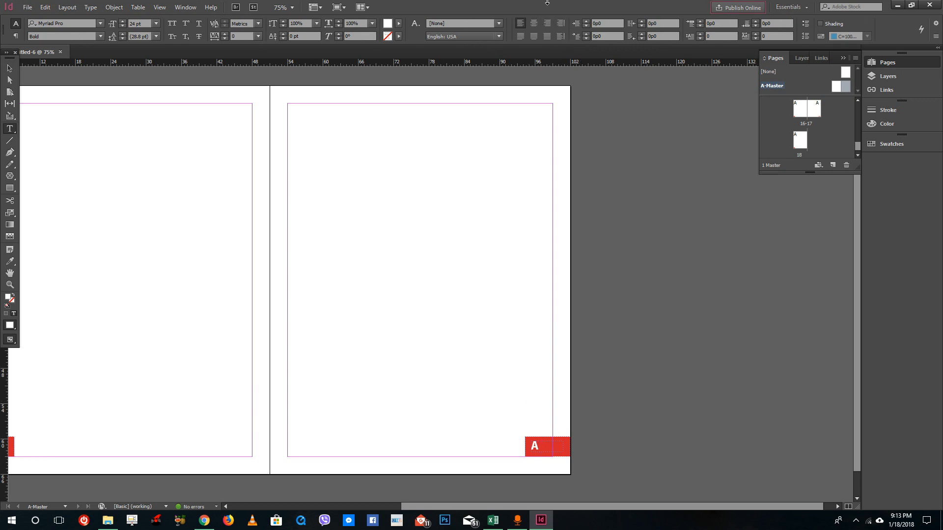
{"action": "left_click", "coordinate": [546, 24]}
{"action": "left_click", "coordinate": [9, 68]}
{"action": "left_click", "coordinate": [609, 306]}
{"action": "scroll", "coordinate": [437, 323], "scroll_direction": "down", "scroll_amount": 1}
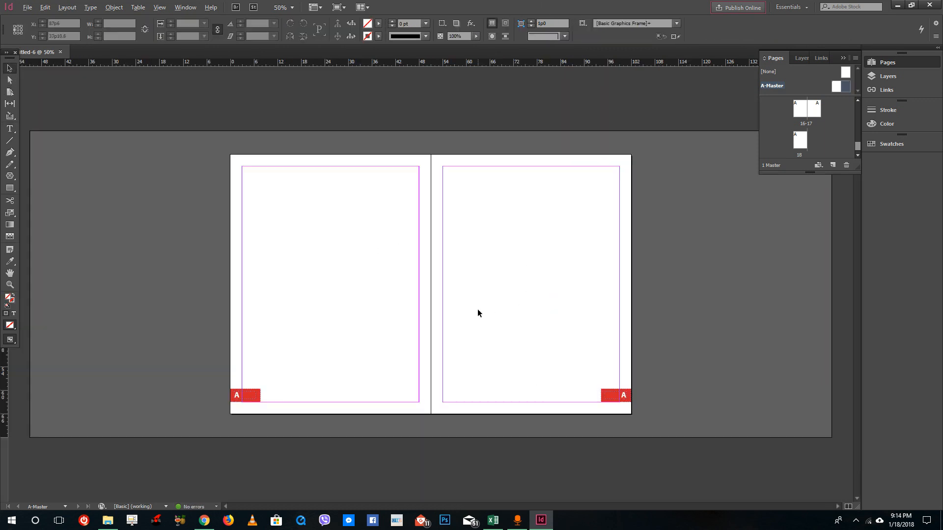
Step: Go to the spread of pages 16-17 and check the page numbers back to page 1
{"action": "scroll", "coordinate": [437, 323], "scroll_direction": "up", "scroll_amount": 1}
{"action": "double_click", "coordinate": [796, 111]}
{"action": "scroll", "coordinate": [687, 275], "scroll_direction": "up", "scroll_amount": 5}
{"action": "scroll", "coordinate": [703, 286], "scroll_direction": "up", "scroll_amount": 10}
{"action": "left_click_drag", "start_coordinate": [854, 241], "coordinate": [854, 466]}
{"action": "left_click_drag", "start_coordinate": [866, 361], "coordinate": [886, 88]}
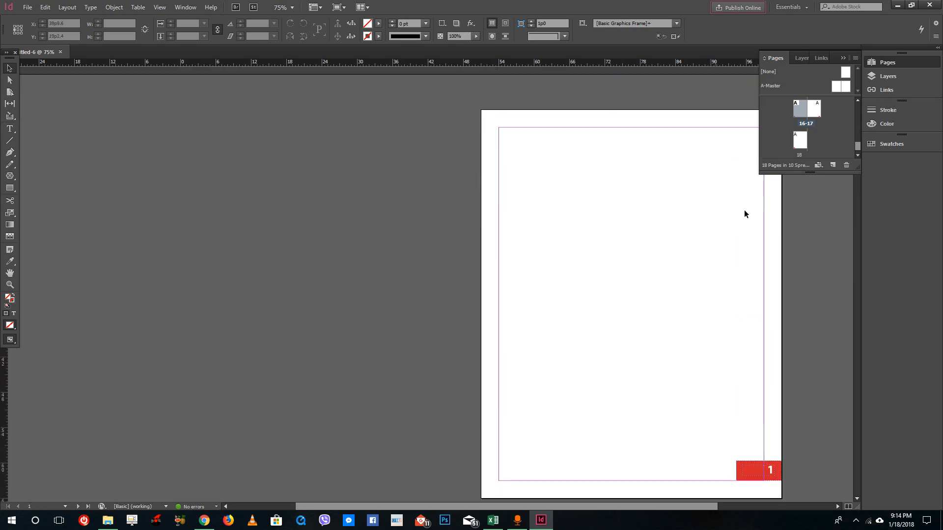
Step: Apply the [None] master to page 1 to remove its page number
{"action": "left_click_drag", "start_coordinate": [858, 146], "coordinate": [862, 96]}
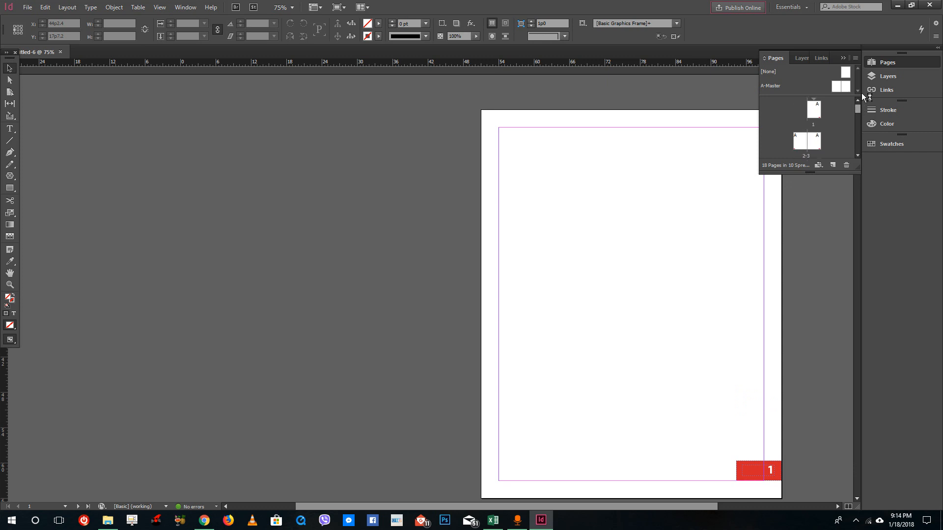
{"action": "right_click", "coordinate": [812, 110]}
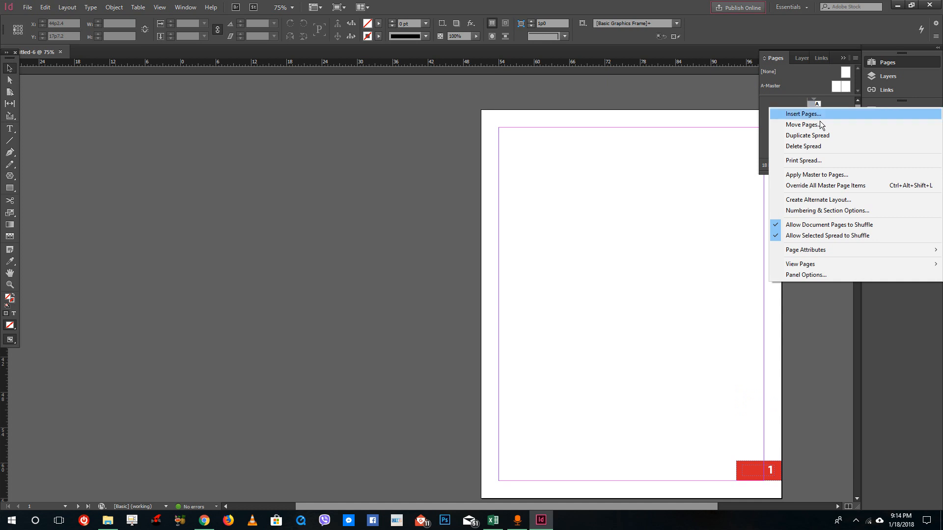
{"action": "left_click", "coordinate": [816, 175]}
{"action": "left_click", "coordinate": [491, 254]}
{"action": "left_click", "coordinate": [468, 265]}
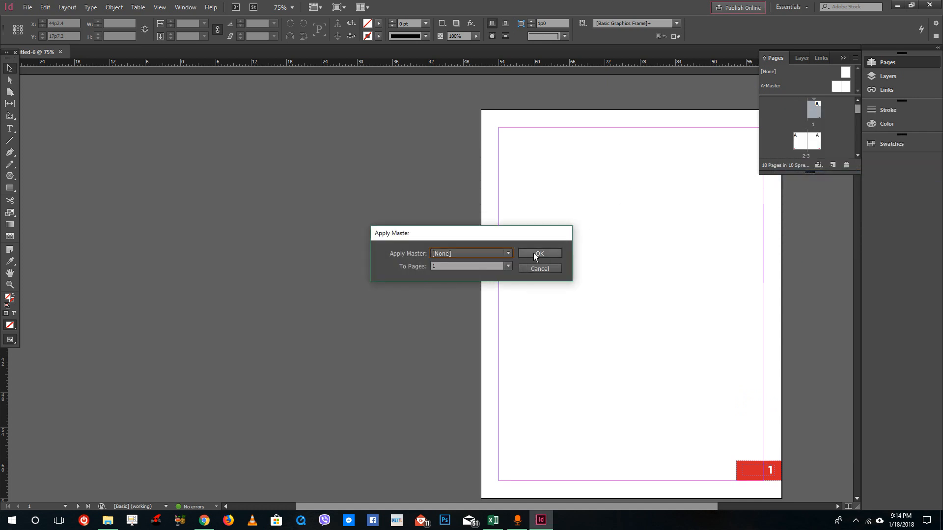
{"action": "left_click", "coordinate": [536, 254]}
Step: Apply the [None] master to the spread of pages 2-3 to remove its page numbers
{"action": "scroll", "coordinate": [614, 275], "scroll_direction": "down", "scroll_amount": 3}
{"action": "scroll", "coordinate": [614, 273], "scroll_direction": "down", "scroll_amount": 6}
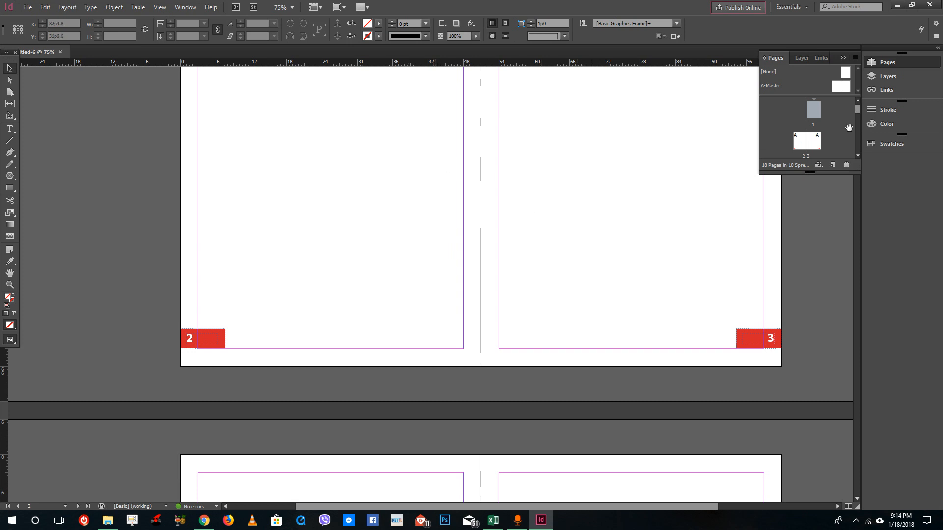
{"action": "left_click", "coordinate": [813, 144]}
{"action": "right_click", "coordinate": [804, 141]}
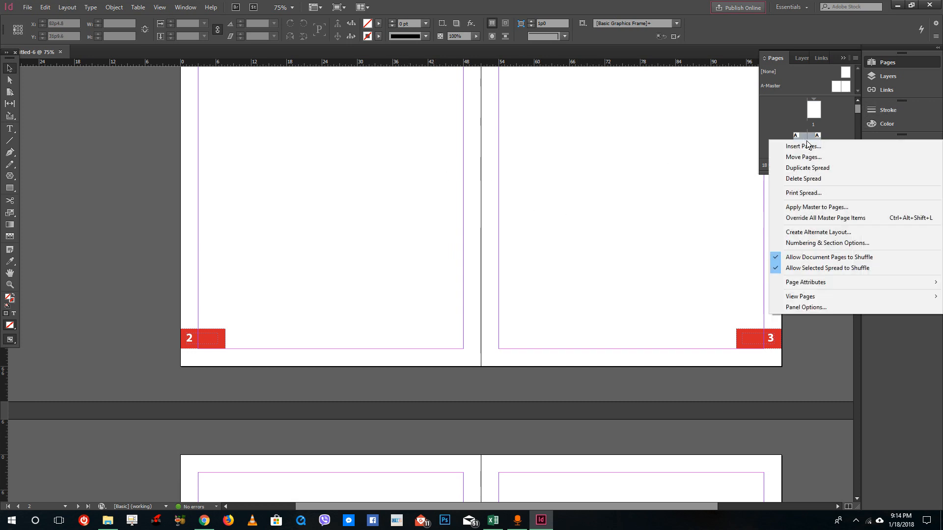
{"action": "left_click", "coordinate": [817, 207]}
{"action": "left_click", "coordinate": [502, 255]}
{"action": "left_click", "coordinate": [482, 260]}
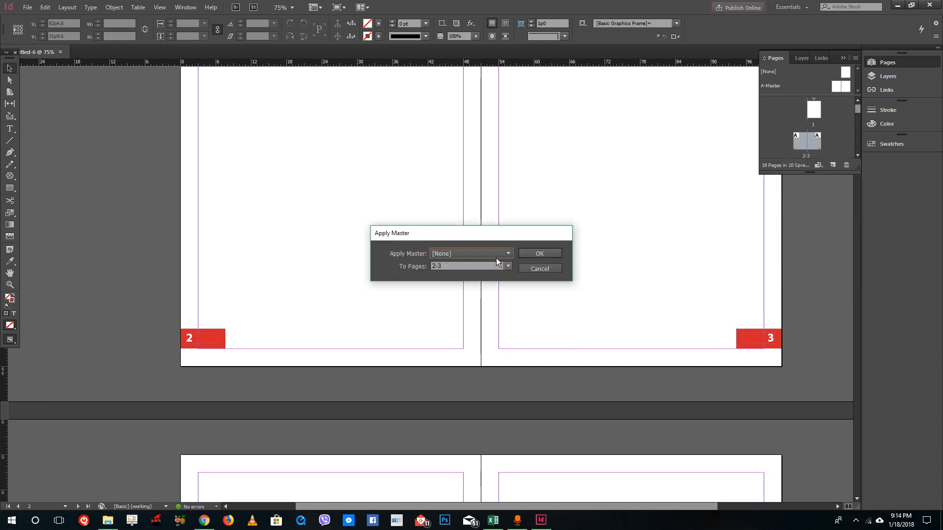
{"action": "left_click", "coordinate": [534, 252]}
Step: Apply the [None] master to pages 17 and 18 at the end of the document
{"action": "scroll", "coordinate": [539, 271], "scroll_direction": "down", "scroll_amount": 3}
{"action": "scroll", "coordinate": [538, 271], "scroll_direction": "down", "scroll_amount": 3}
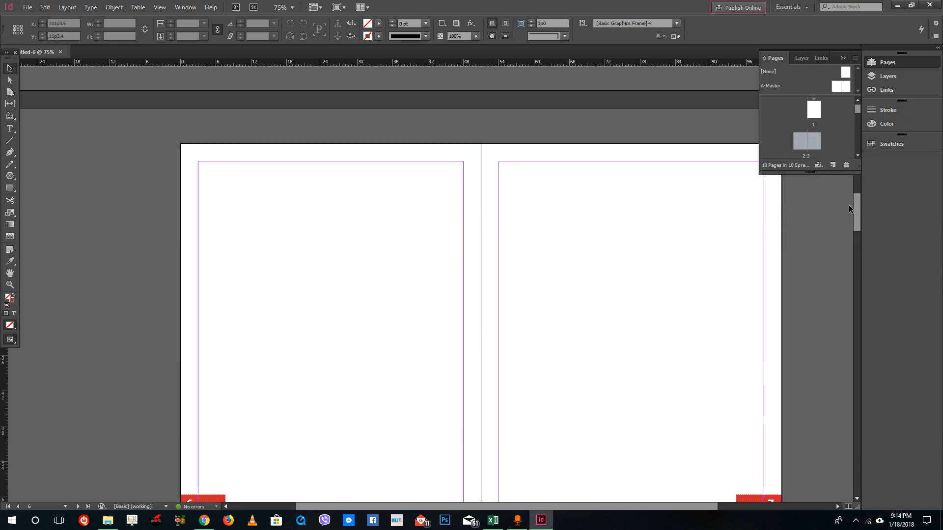
{"action": "left_click_drag", "start_coordinate": [855, 227], "coordinate": [840, 466]}
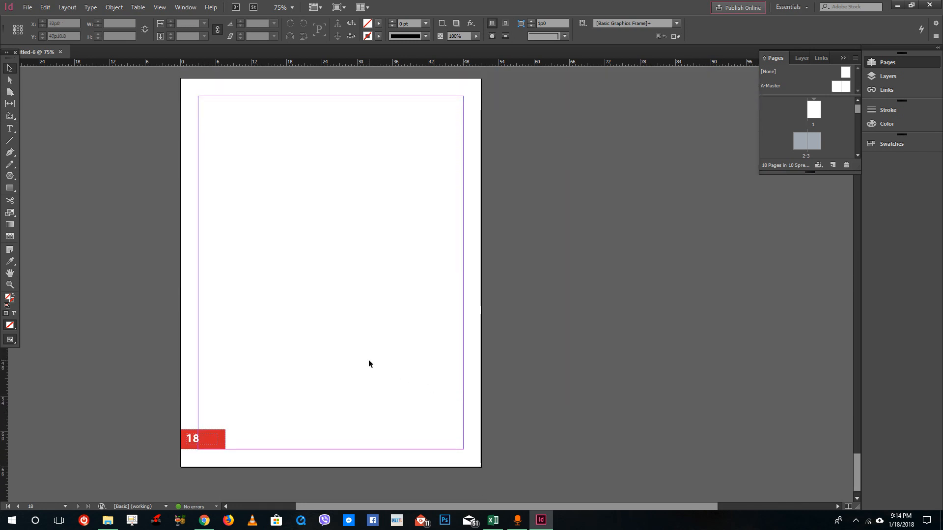
{"action": "right_click", "coordinate": [816, 110]}
{"action": "left_click", "coordinate": [809, 176]}
{"action": "left_click", "coordinate": [498, 258]}
{"action": "left_click", "coordinate": [506, 264]}
{"action": "key", "text": "Return"}
Step: Go back to the spread of pages 4-5 and turn off Allow Document Pages to Shuffle
{"action": "scroll", "coordinate": [580, 290], "scroll_direction": "up", "scroll_amount": 5}
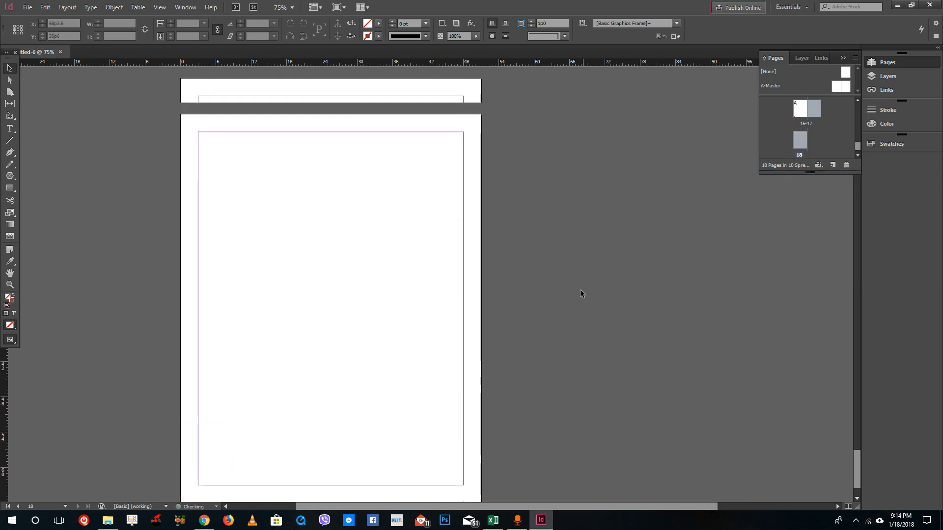
{"action": "left_click_drag", "start_coordinate": [861, 442], "coordinate": [855, 175]}
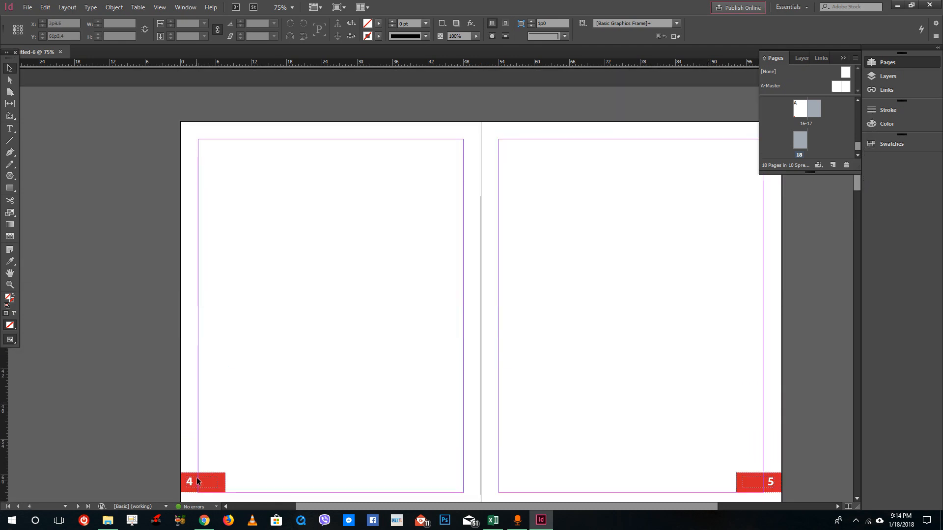
{"action": "scroll", "coordinate": [198, 482], "scroll_direction": "down", "scroll_amount": 1}
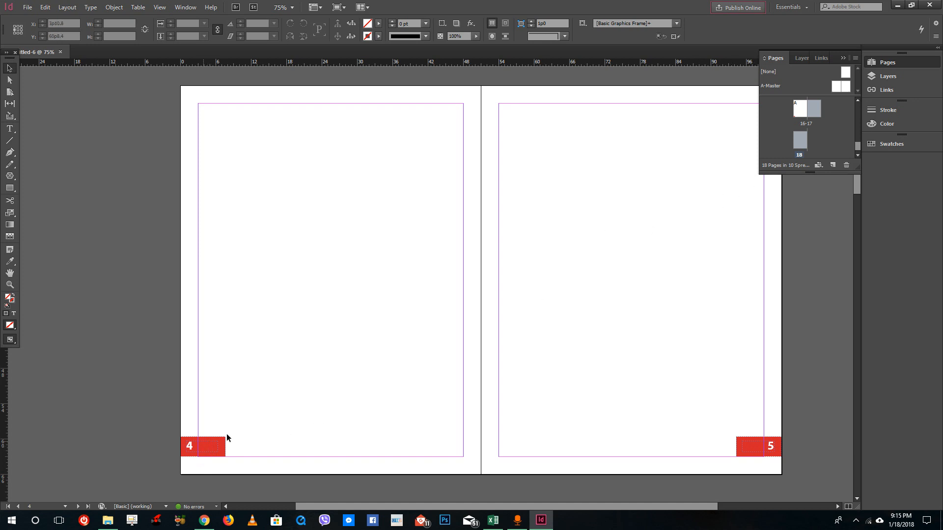
{"action": "left_click_drag", "start_coordinate": [857, 144], "coordinate": [854, 113]}
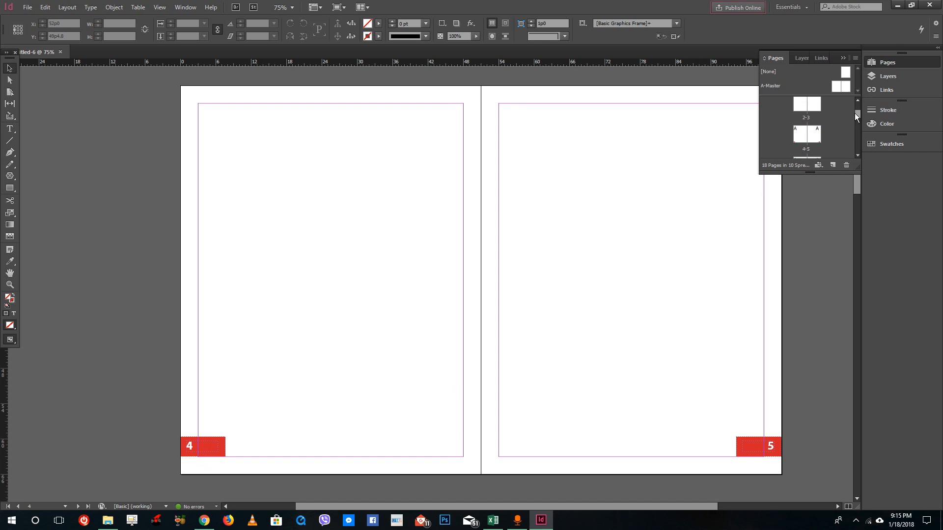
{"action": "left_click", "coordinate": [855, 59]}
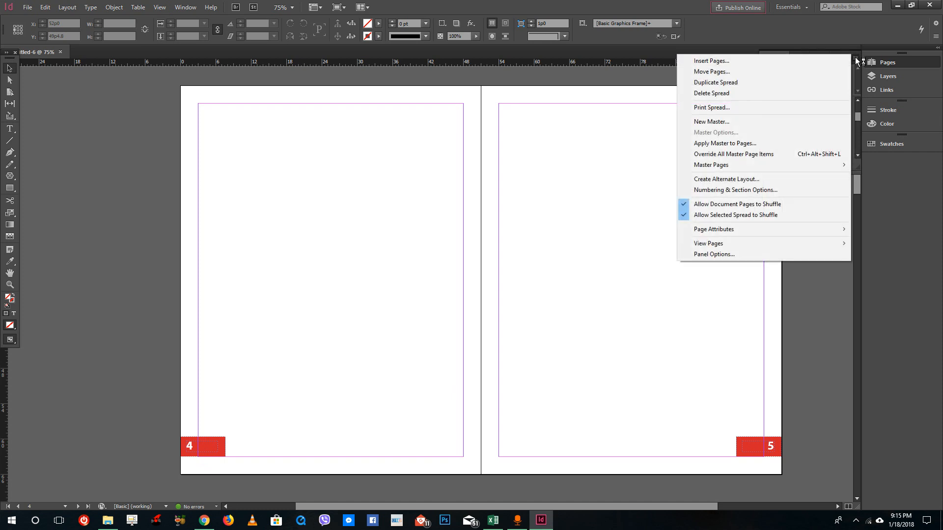
{"action": "left_click", "coordinate": [704, 205]}
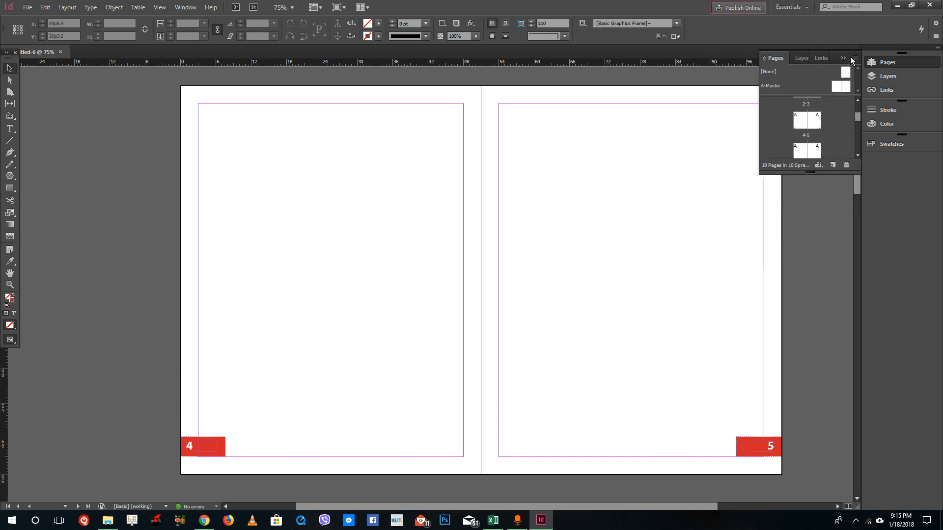
{"action": "left_click", "coordinate": [851, 58]}
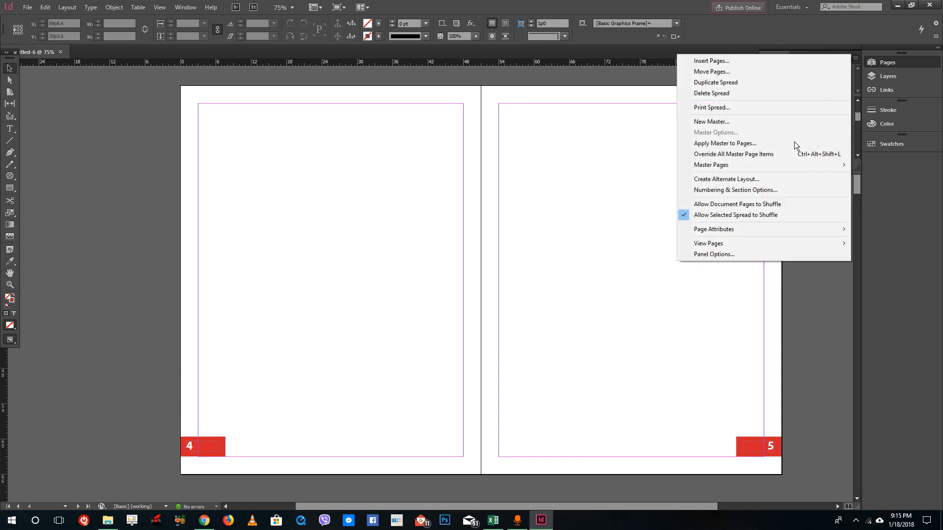
{"action": "left_click", "coordinate": [723, 216]}
{"action": "scroll", "coordinate": [856, 113], "scroll_direction": "up", "scroll_amount": 2}
{"action": "left_click_drag", "start_coordinate": [856, 112], "coordinate": [857, 116]}
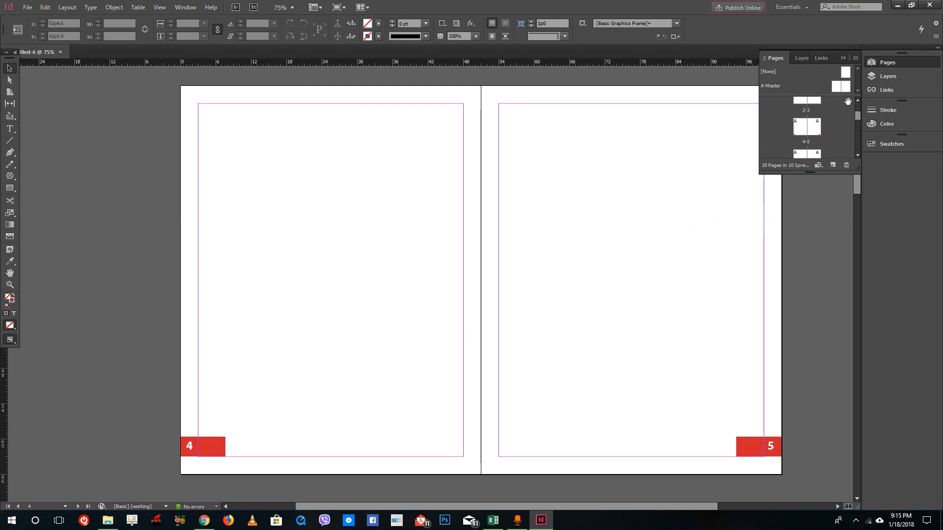
Step: Start a new section on the spread of pages 4-5 with page numbering starting at 1
{"action": "right_click", "coordinate": [800, 131]}
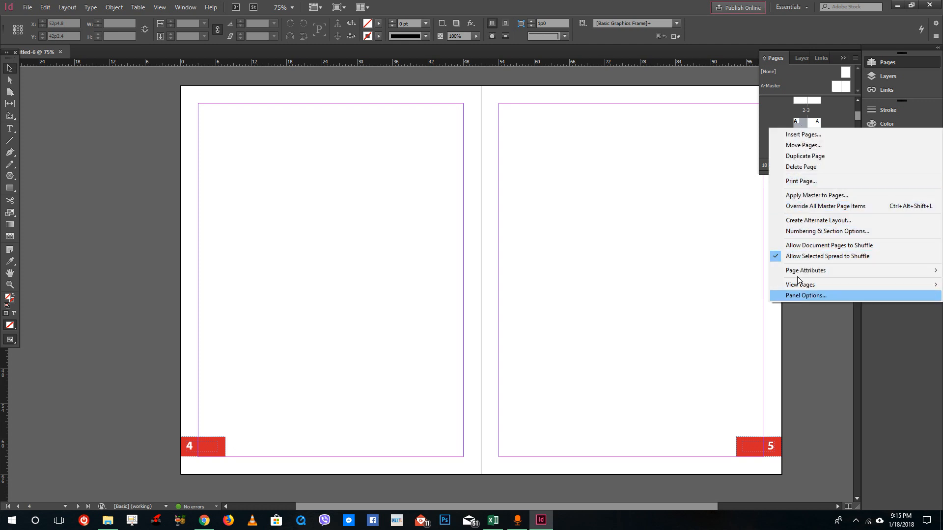
{"action": "left_click", "coordinate": [708, 199]}
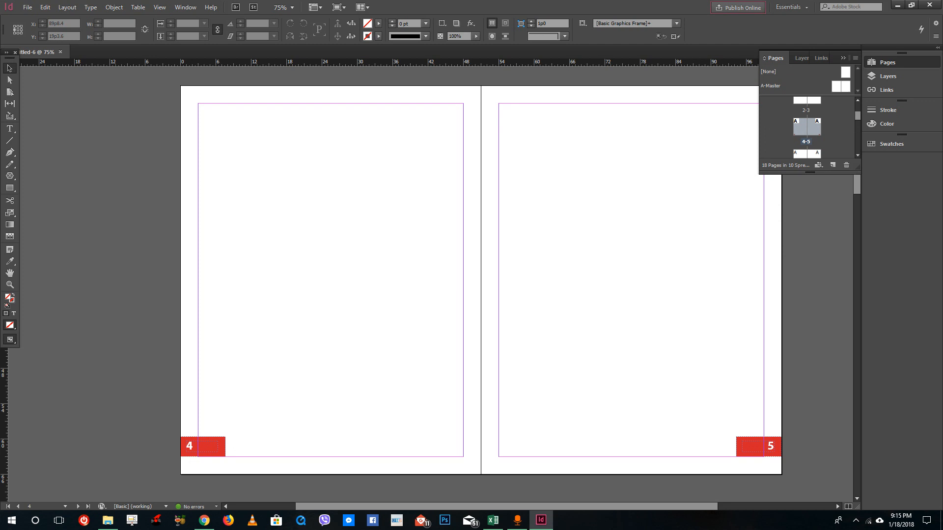
{"action": "left_click", "coordinate": [813, 140]}
{"action": "left_click", "coordinate": [807, 145]}
{"action": "right_click", "coordinate": [807, 138]}
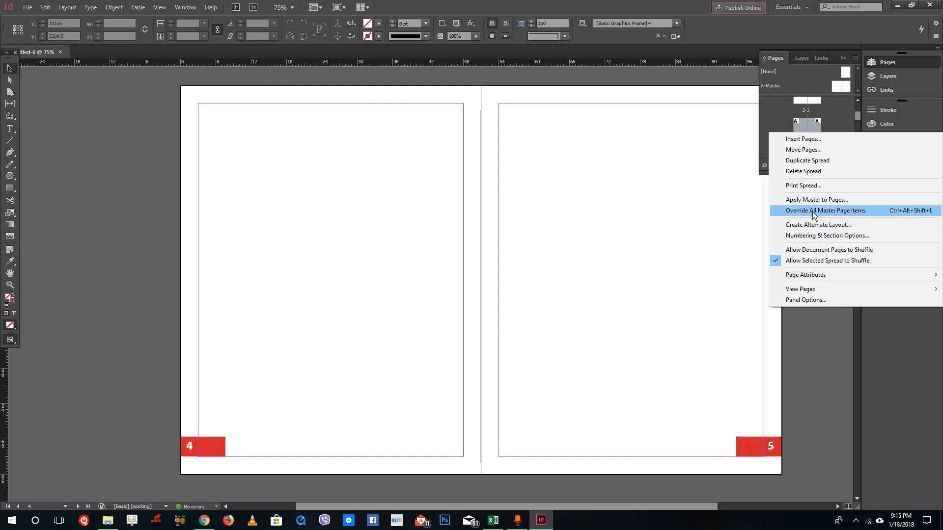
{"action": "left_click", "coordinate": [811, 235]}
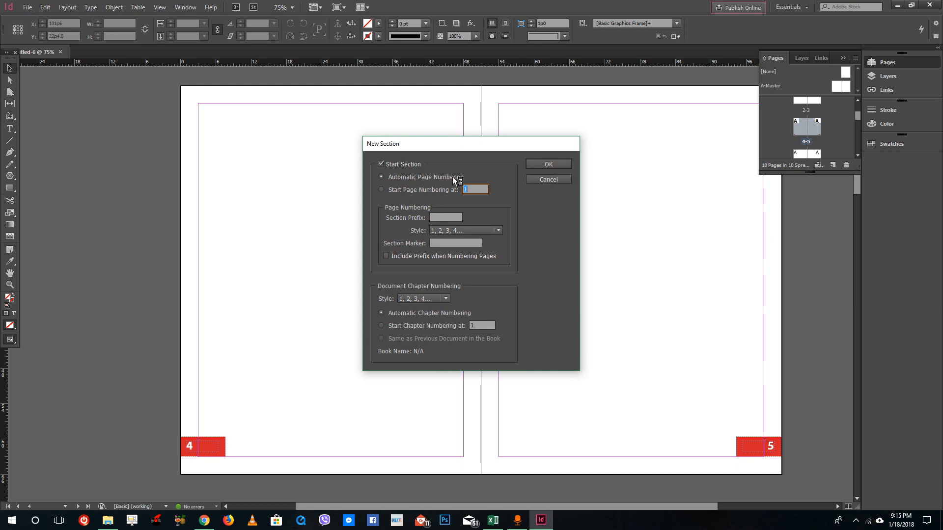
{"action": "left_click", "coordinate": [381, 190]}
{"action": "left_click", "coordinate": [562, 165]}
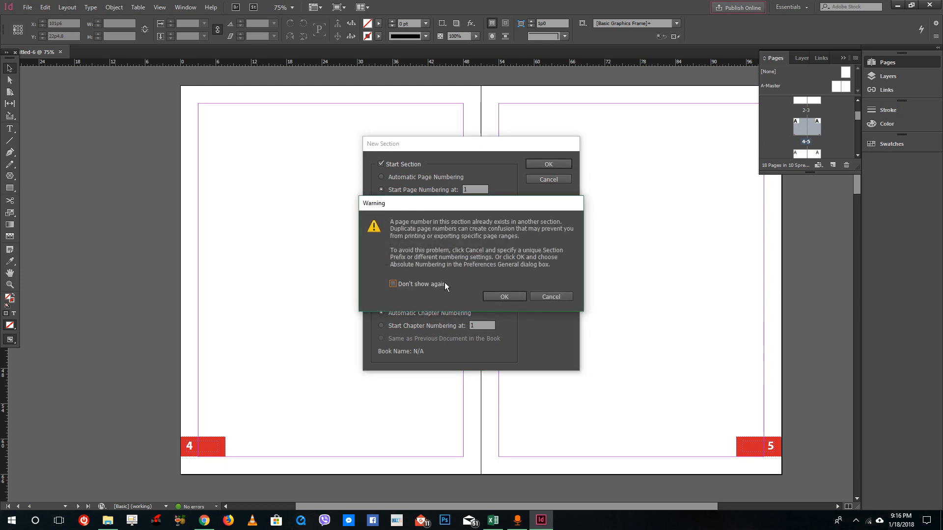
{"action": "left_click", "coordinate": [522, 298]}
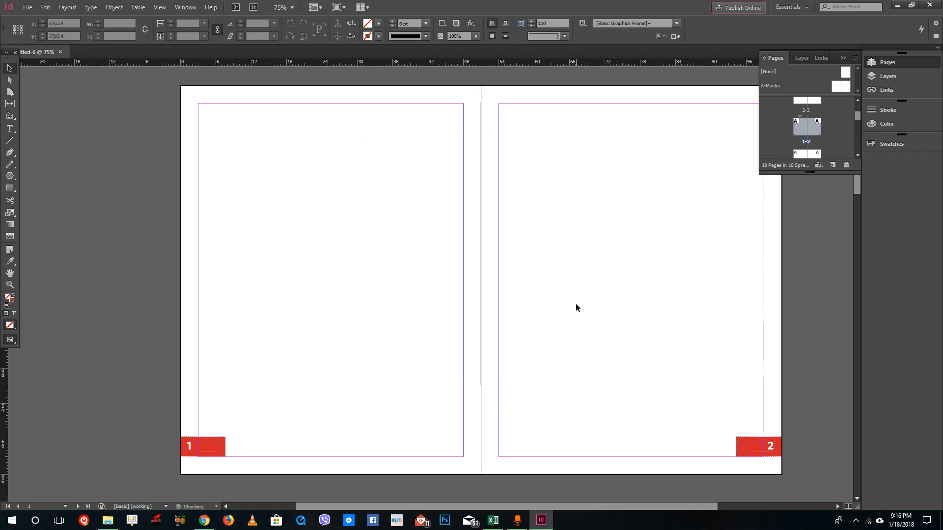
Step: Check the page numbers from the new section's first spread to the document's end and back
{"action": "scroll", "coordinate": [576, 303], "scroll_direction": "down", "scroll_amount": 15}
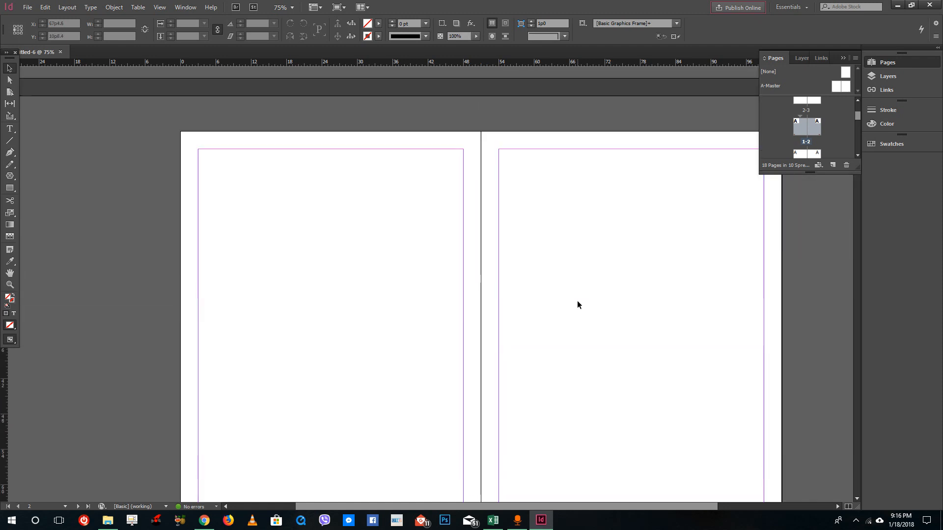
{"action": "scroll", "coordinate": [577, 302], "scroll_direction": "up", "scroll_amount": 5}
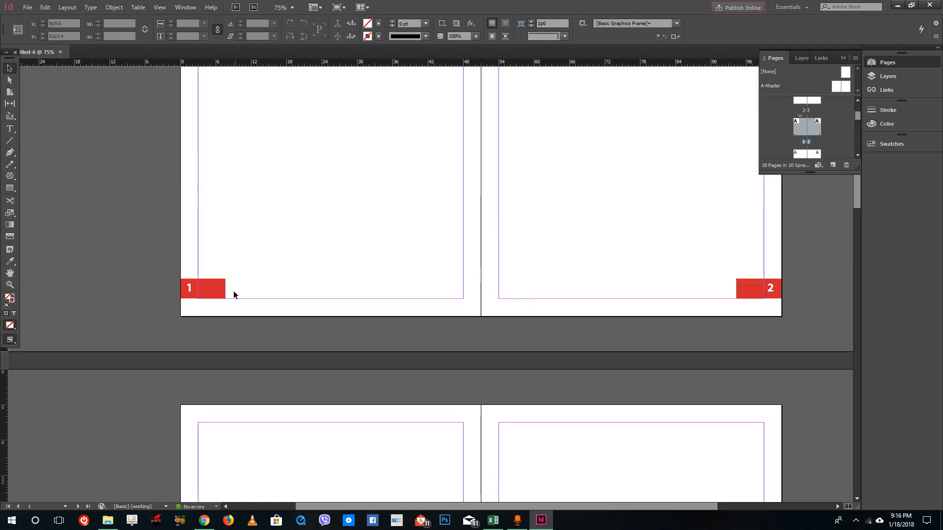
{"action": "scroll", "coordinate": [593, 319], "scroll_direction": "down", "scroll_amount": 5}
{"action": "scroll", "coordinate": [767, 274], "scroll_direction": "down", "scroll_amount": 2}
{"action": "scroll", "coordinate": [767, 273], "scroll_direction": "down", "scroll_amount": 10}
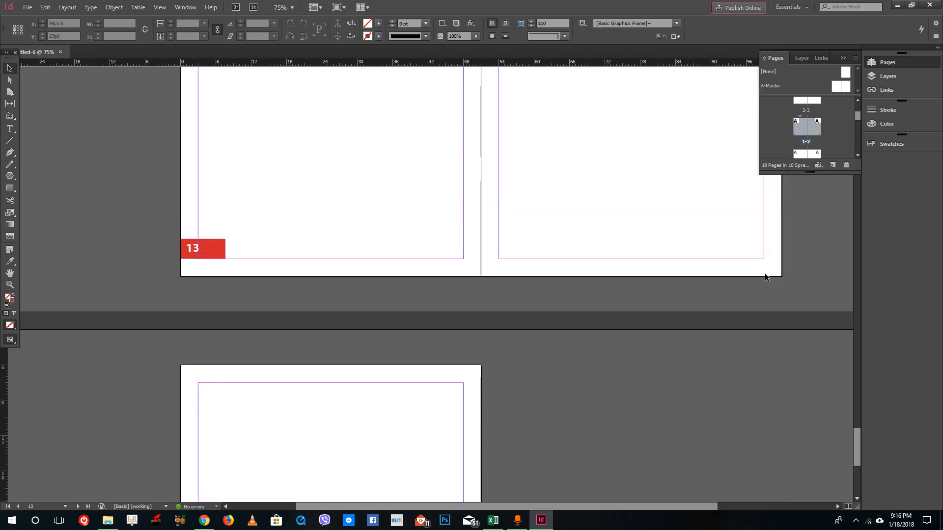
{"action": "scroll", "coordinate": [764, 272], "scroll_direction": "down", "scroll_amount": 3}
{"action": "scroll", "coordinate": [764, 272], "scroll_direction": "up", "scroll_amount": 8}
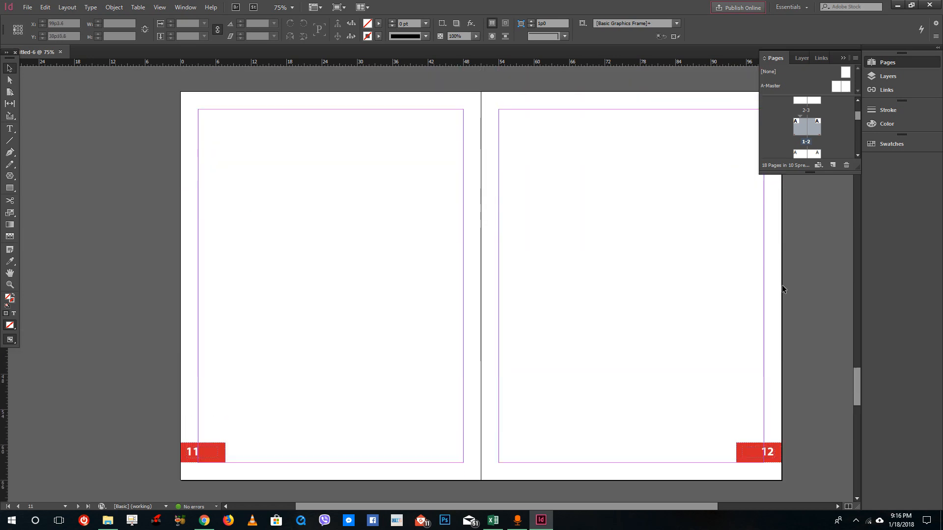
{"action": "scroll", "coordinate": [785, 289], "scroll_direction": "up", "scroll_amount": 14}
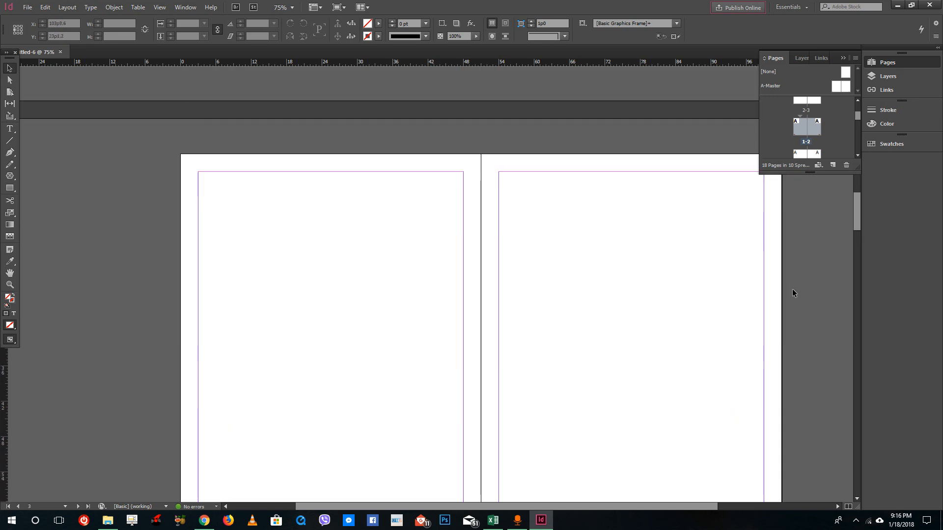
{"action": "scroll", "coordinate": [792, 293], "scroll_direction": "up", "scroll_amount": 5}
{"action": "scroll", "coordinate": [791, 292], "scroll_direction": "down", "scroll_amount": 5}
{"action": "scroll", "coordinate": [790, 294], "scroll_direction": "up", "scroll_amount": 6}
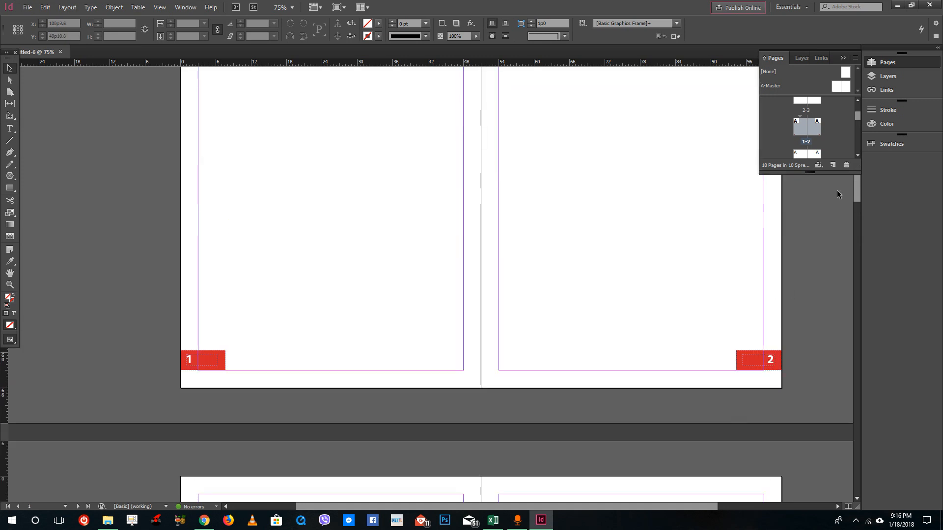
Step: Start a new section with automatic page numbering in the I, II, III, IV... style from the second page of the numbered spread
{"action": "right_click", "coordinate": [817, 126]}
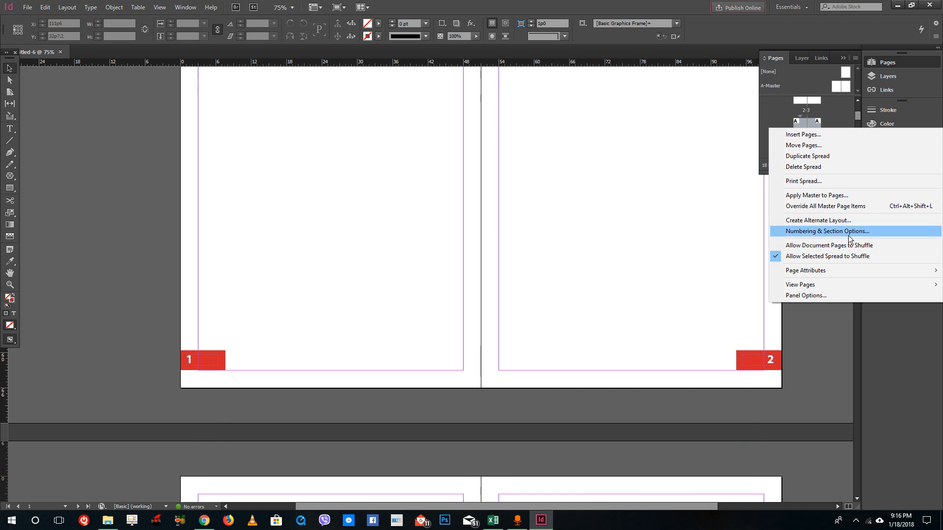
{"action": "left_click", "coordinate": [822, 229]}
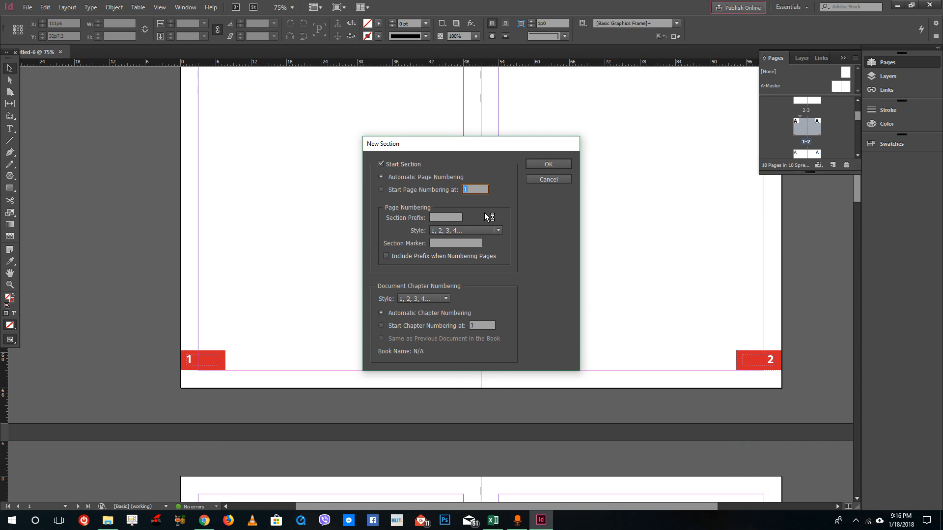
{"action": "left_click", "coordinate": [446, 232]}
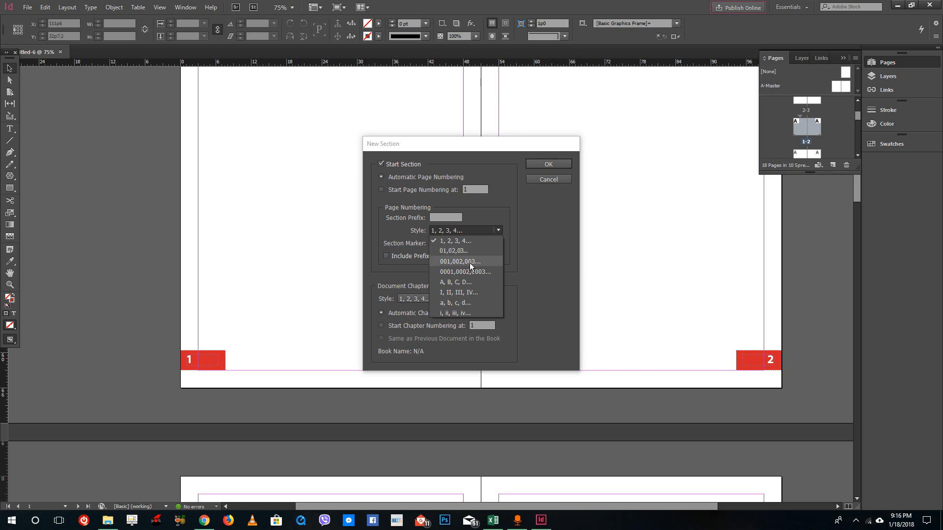
{"action": "left_click", "coordinate": [461, 294]}
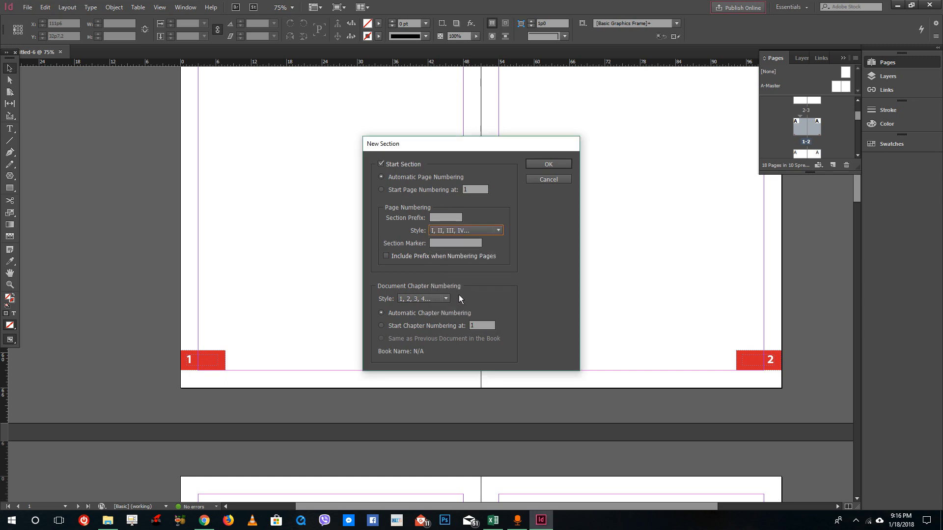
{"action": "left_click", "coordinate": [548, 164]}
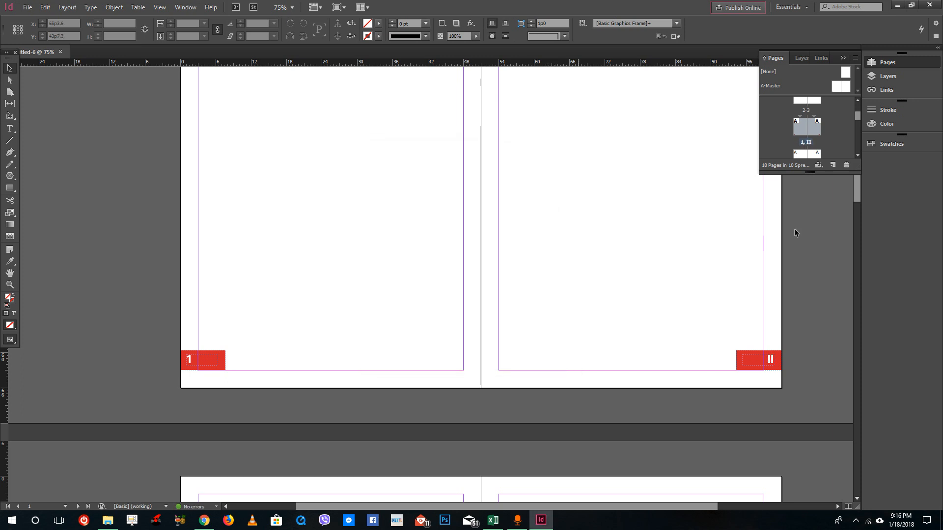
Step: Set the page numbering style of the section's first numbered page to I, II, III, IV... and check the following pages
{"action": "scroll", "coordinate": [383, 334], "scroll_direction": "down", "scroll_amount": 10}
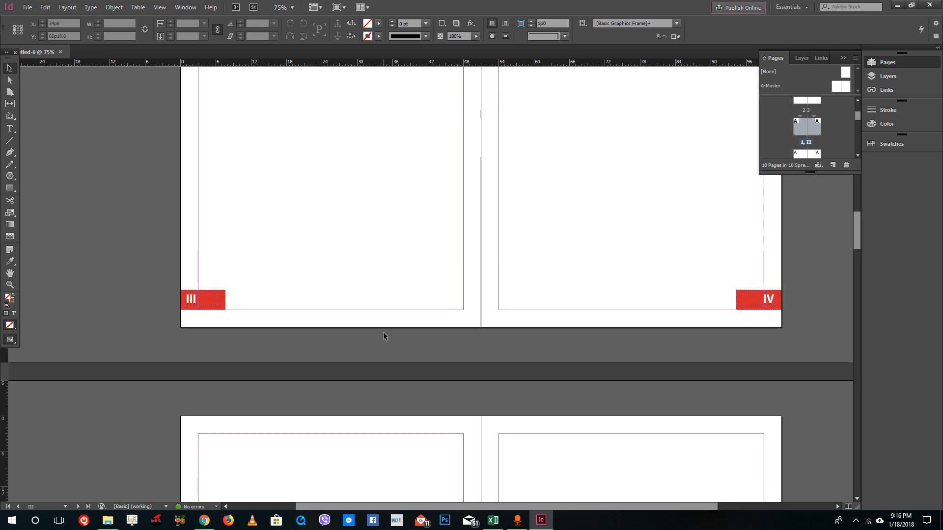
{"action": "scroll", "coordinate": [324, 330], "scroll_direction": "up", "scroll_amount": 3}
{"action": "scroll", "coordinate": [324, 330], "scroll_direction": "up", "scroll_amount": 4}
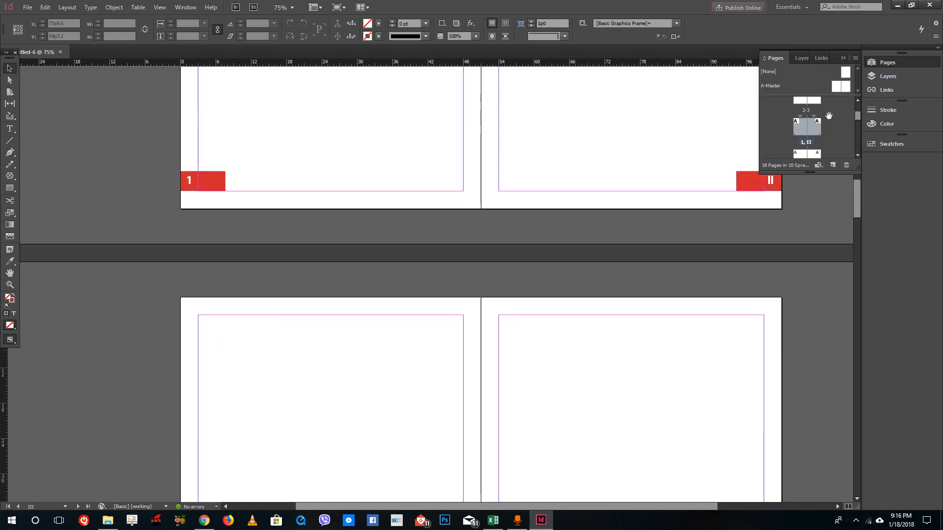
{"action": "left_click", "coordinate": [789, 144]}
{"action": "right_click", "coordinate": [801, 127]}
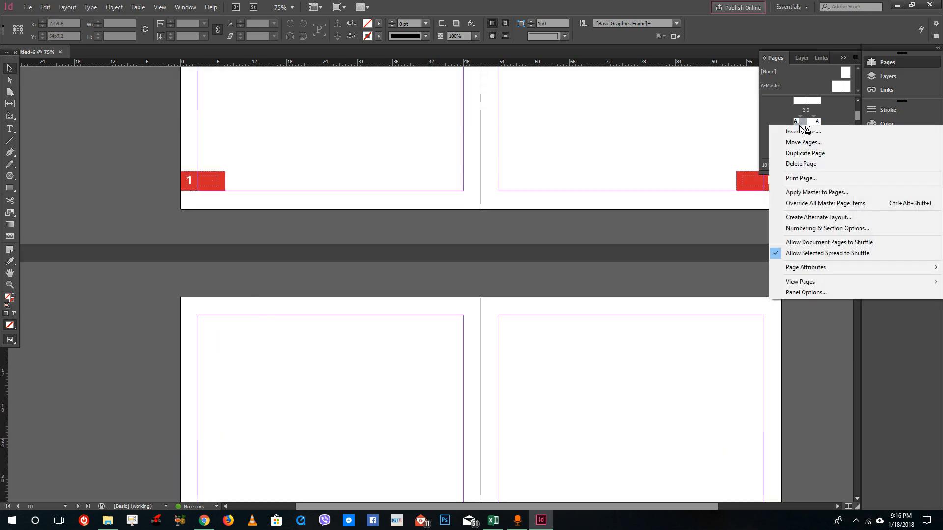
{"action": "left_click", "coordinate": [827, 228]}
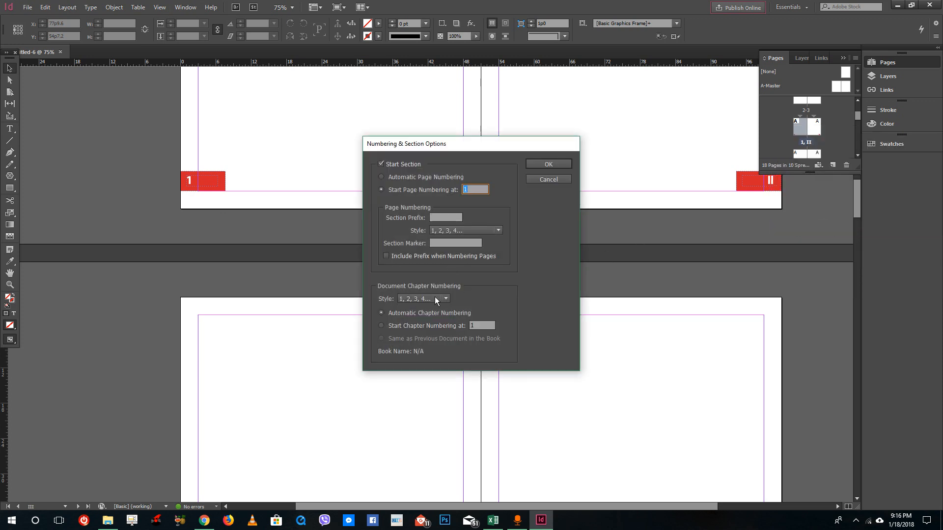
{"action": "left_click", "coordinate": [468, 230]}
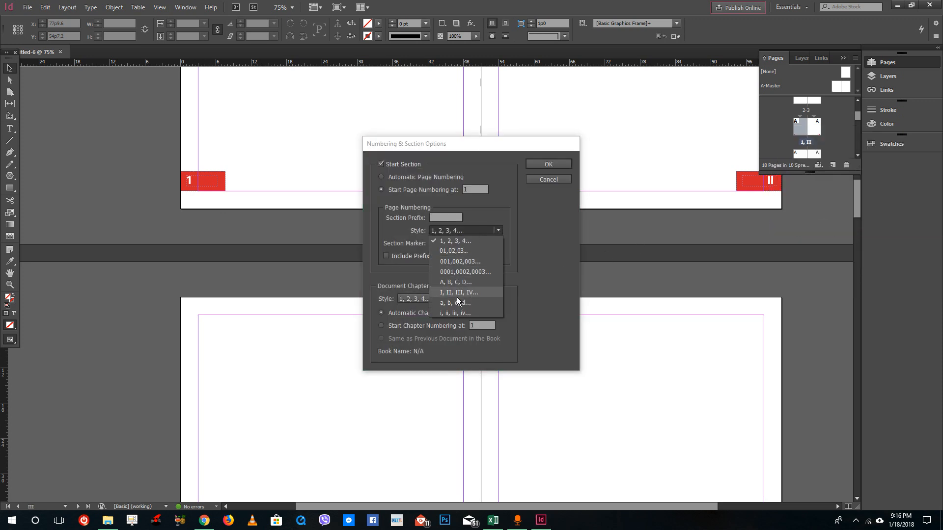
{"action": "left_click", "coordinate": [458, 292]}
{"action": "left_click", "coordinate": [548, 164]}
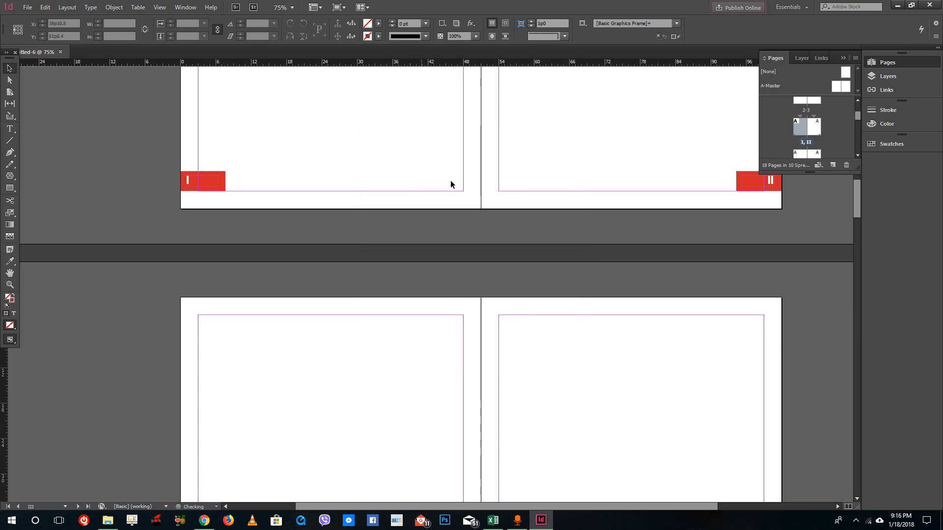
{"action": "scroll", "coordinate": [476, 177], "scroll_direction": "down", "scroll_amount": 15}
{"action": "scroll", "coordinate": [476, 176], "scroll_direction": "down", "scroll_amount": 20}
{"action": "scroll", "coordinate": [475, 176], "scroll_direction": "up", "scroll_amount": 5}
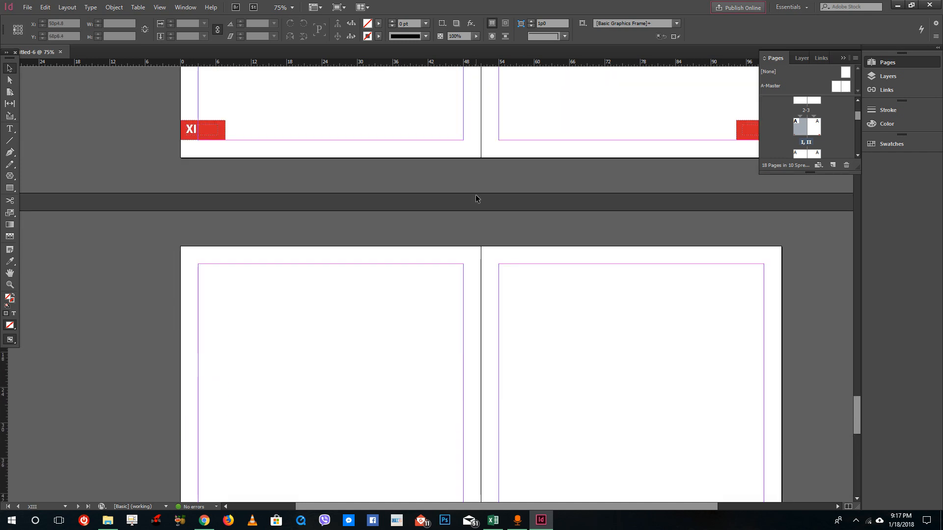